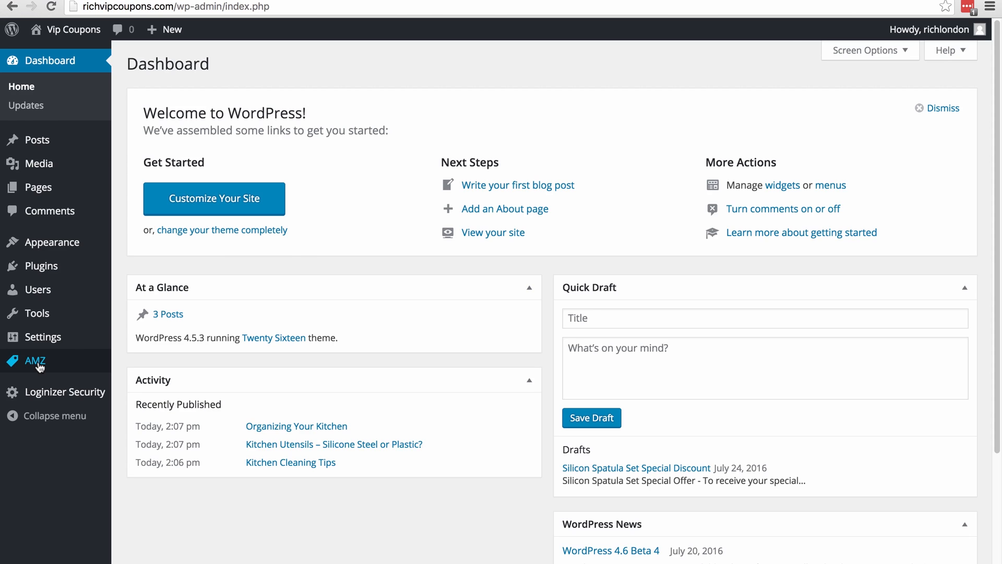
# Step: Create a new promo campaign in the AMZ Coupon Server plugin and name it SilSpat Coupon 1.99
pyautogui.click(36, 361)
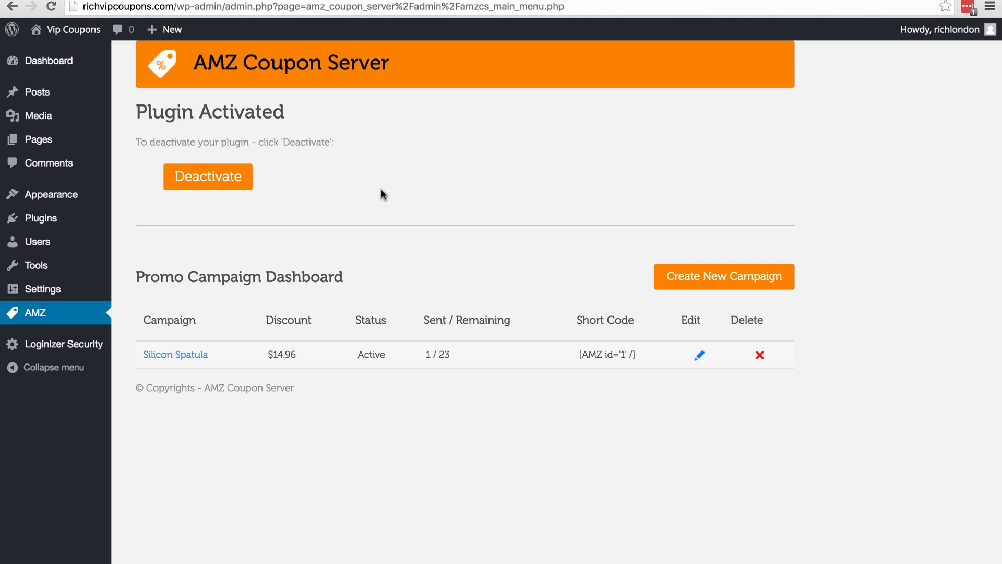
pyautogui.moveTo(47, 226)
pyautogui.click(702, 280)
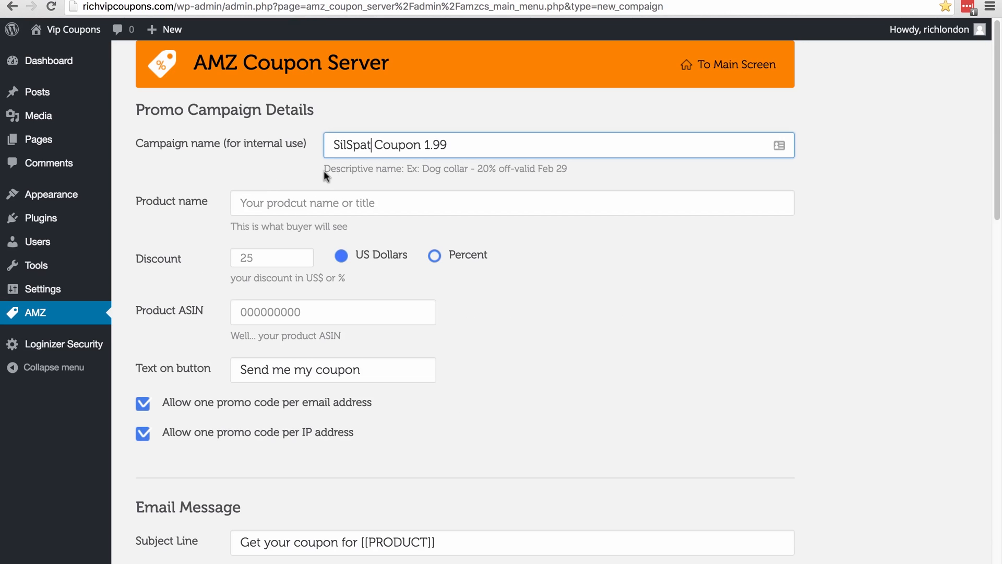
pyautogui.click(323, 170)
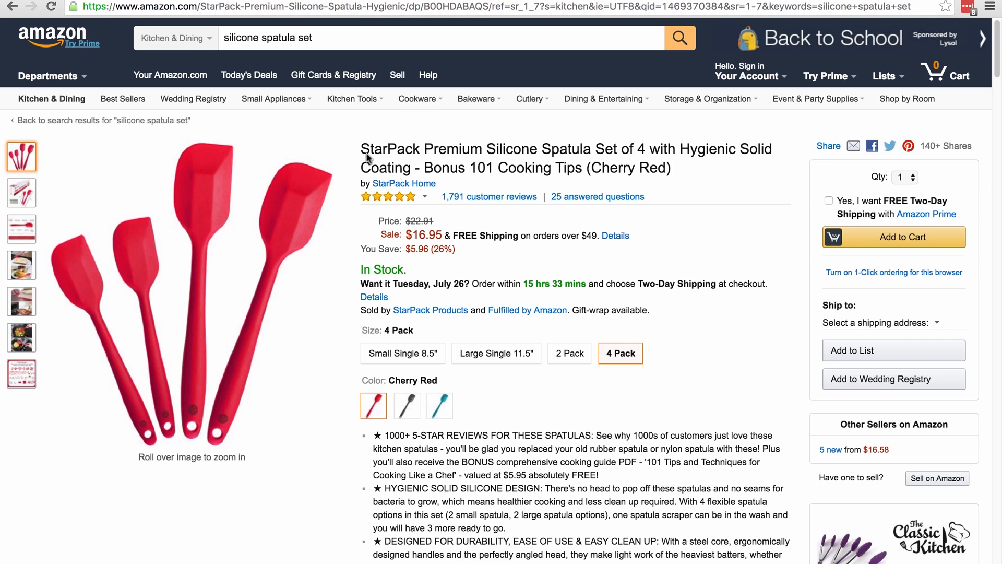
# Step: Enter product name StarPack Premium Silicone Spatula Set of 4 with Hygienic Solid Coating from its Amazon listing, discount 14.96 US dollars and ASIN B00HDABAQS
pyautogui.moveTo(364, 148); pyautogui.dragTo(409, 167)
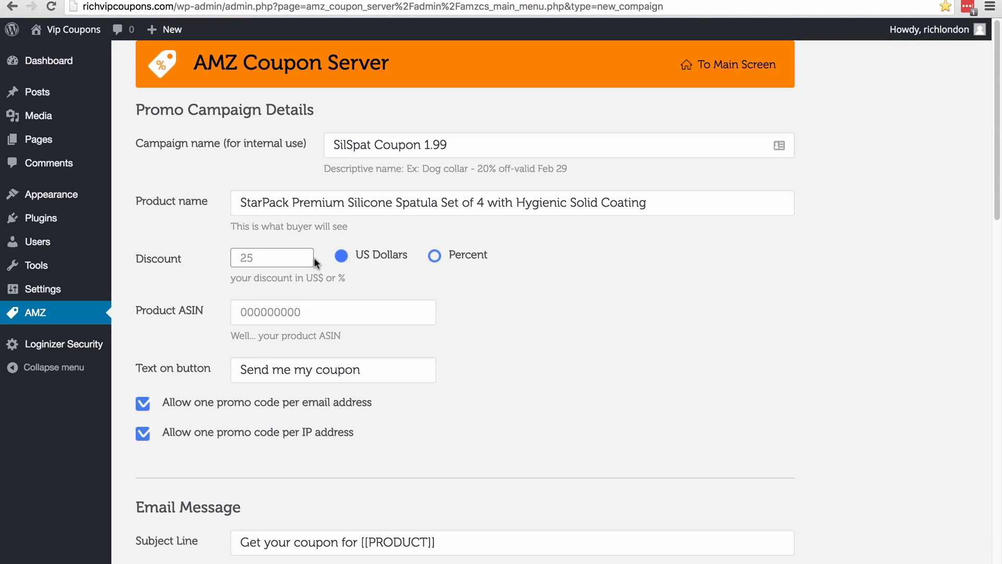
pyautogui.click(269, 257)
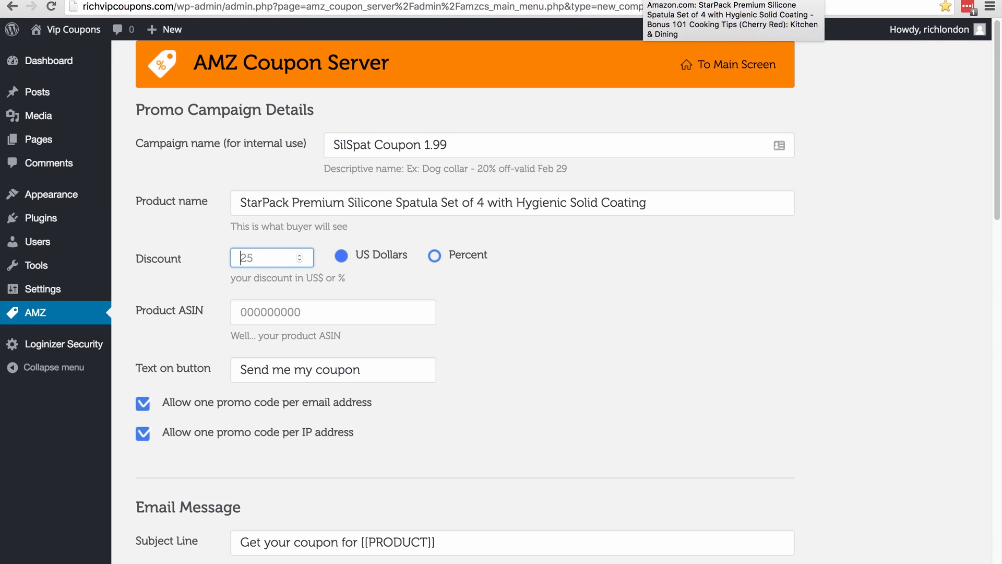
pyautogui.click(650, 4)
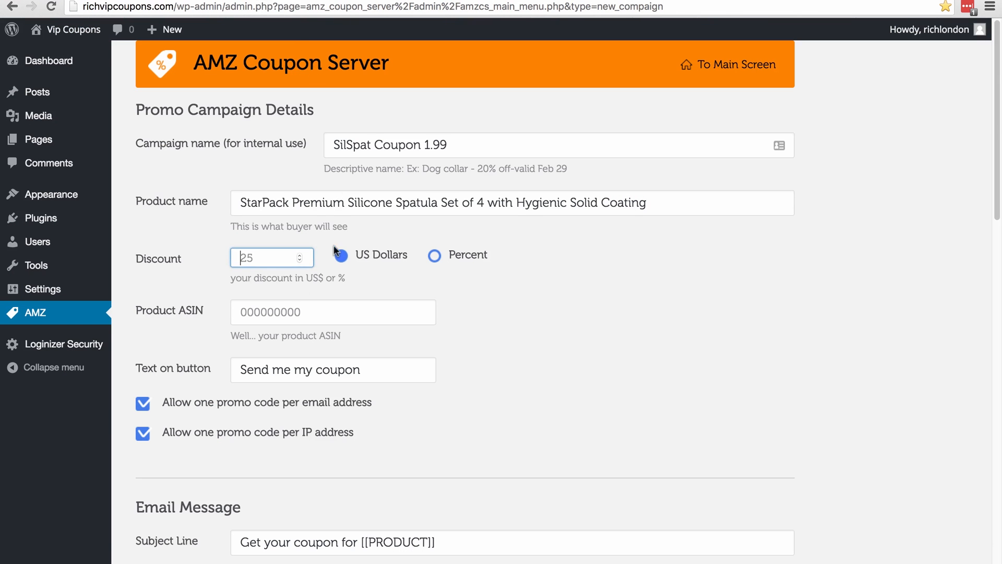
pyautogui.click(278, 312)
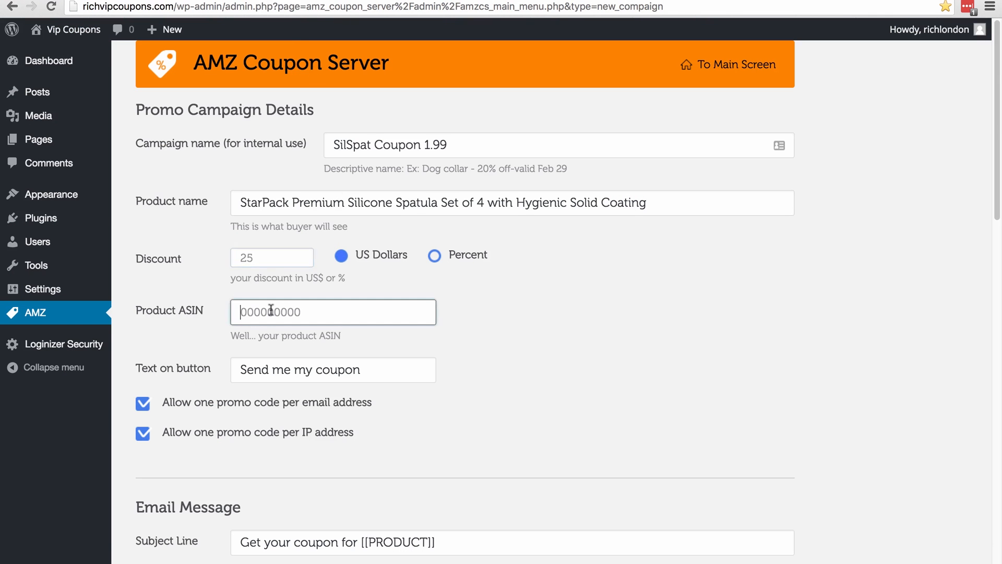
pyautogui.write('B00HDABAQS')
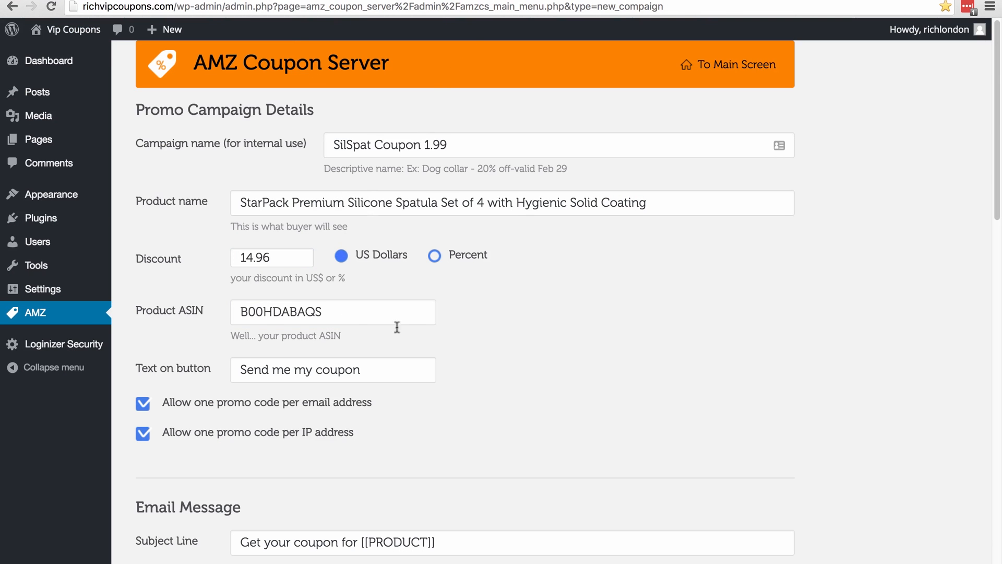
pyautogui.click(489, 326)
# Step: Change the campaign's button text to "Send me my Coupon"
pyautogui.scroll(-3, 485, 321)
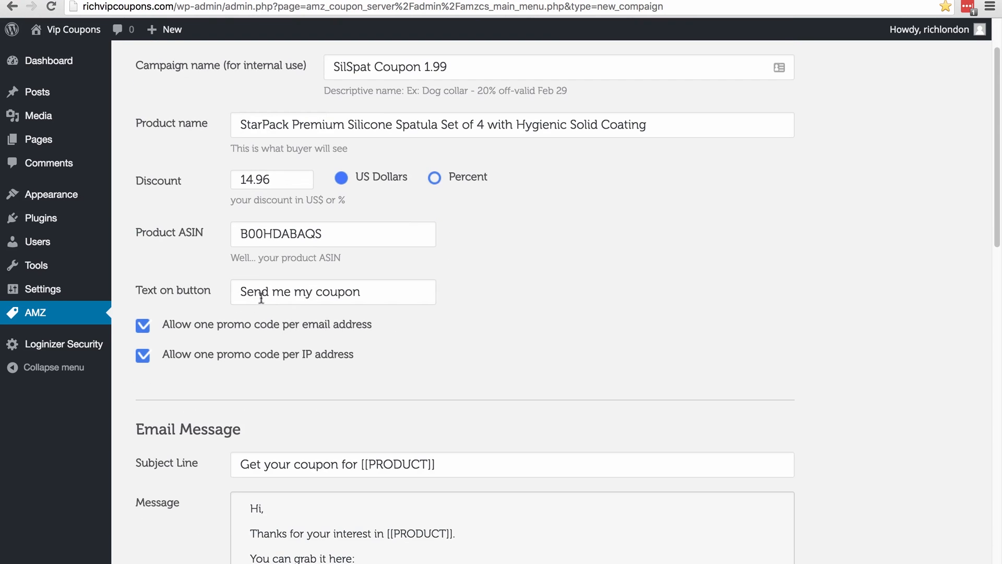
pyautogui.click(278, 296)
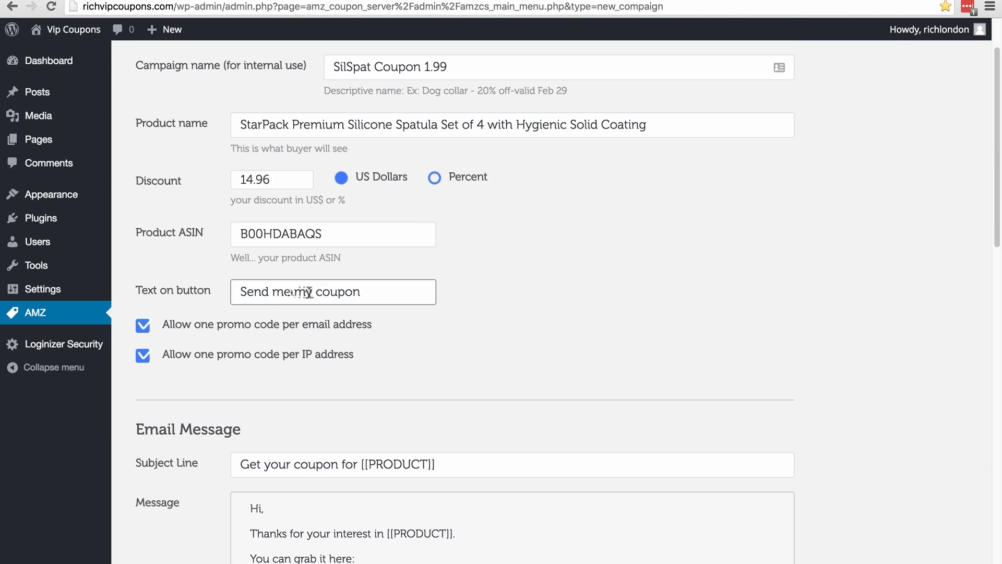
pyautogui.moveTo(316, 292); pyautogui.dragTo(322, 292)
pyautogui.write('C')
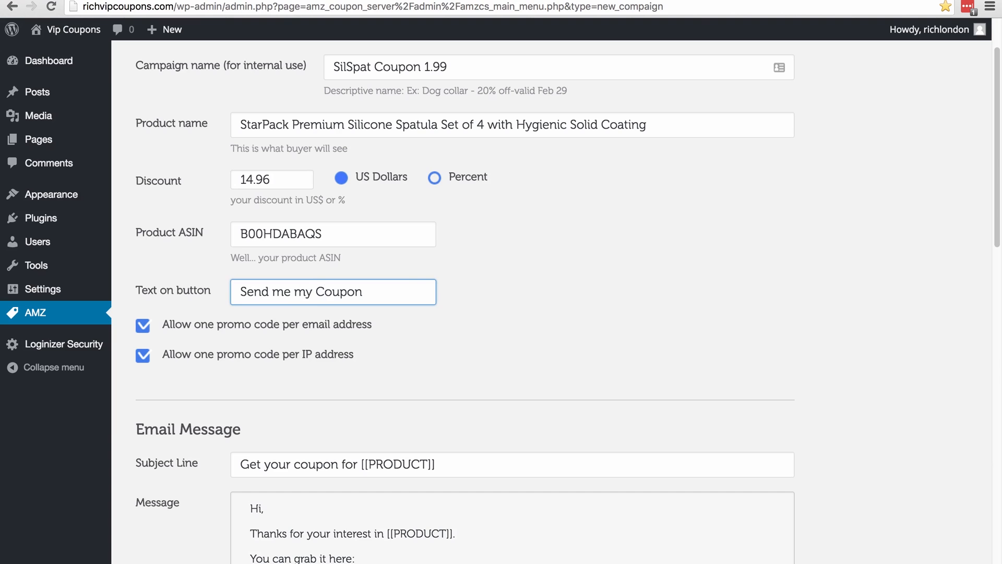
pyautogui.click(293, 350)
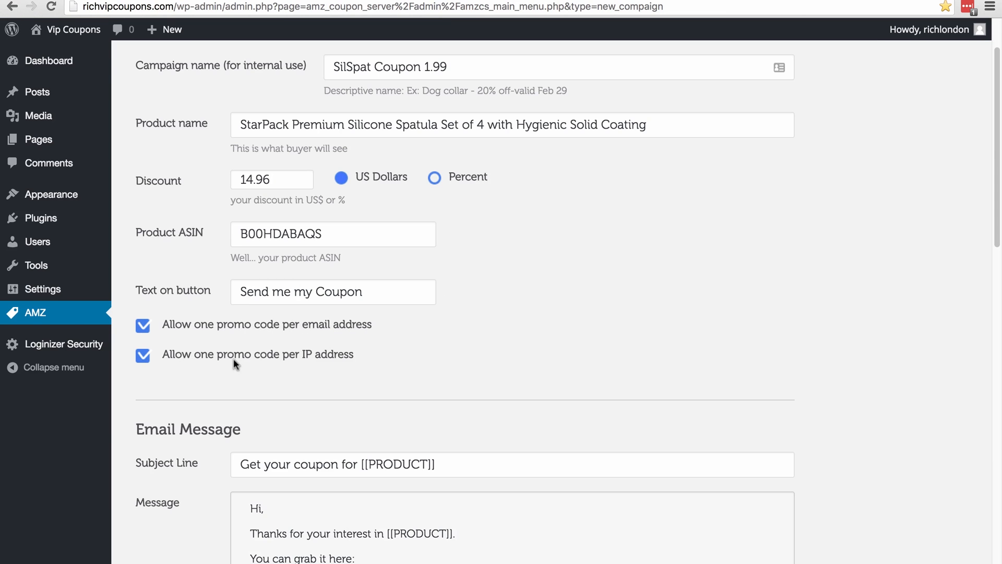
# Step: Customize the email message with instructions for applying the coupon code at checkout, signed with the sender's name and Silicon Spatulas Forever
pyautogui.scroll(-1, 576, 333)
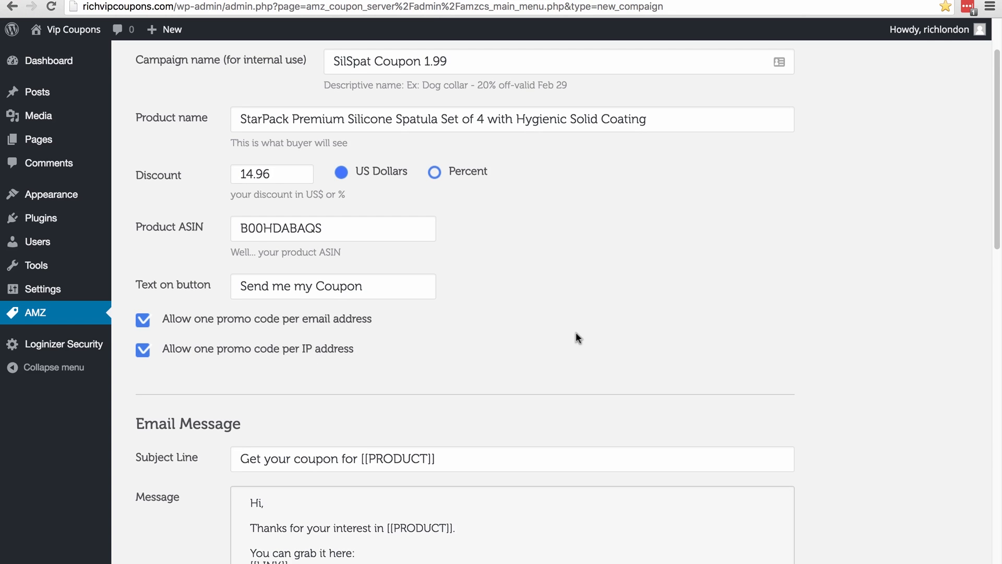
pyautogui.scroll(-7, 577, 314)
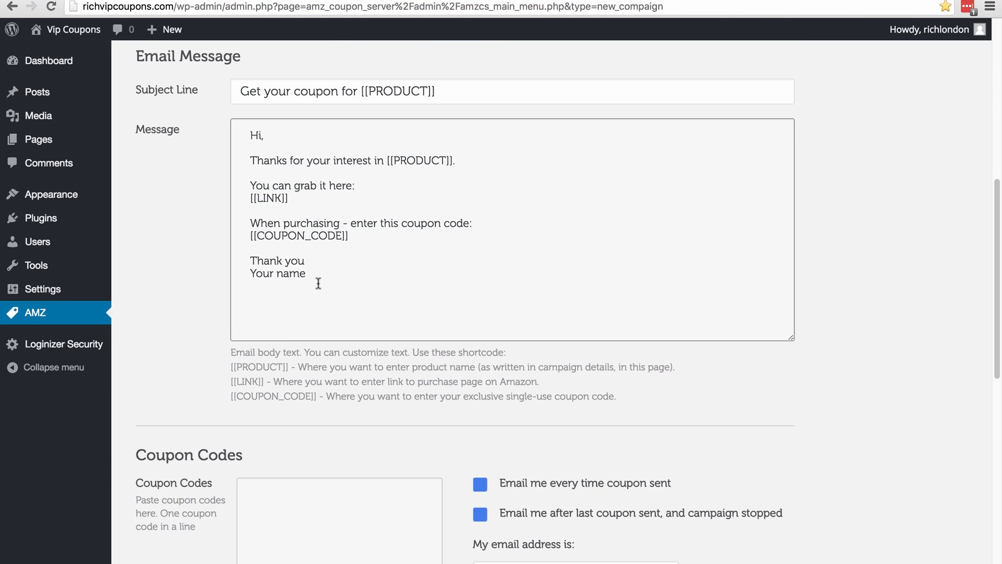
pyautogui.moveTo(304, 280); pyautogui.dragTo(206, 109)
pyautogui.write('Hi,  Thanks for your interest in [[PRODUCT]].  You can grab it here: [[LINK]]  When purchasing - enter this coupon code: [[COUPON_CODE]]  Instructions: Add the product to your cart and start the checkout process then simply add your coupon code above in the "Gift Cards and Promotions" box and click the apply button before completing the purchase  Thank you Rich Henderson Silicon Spatulas Forever')
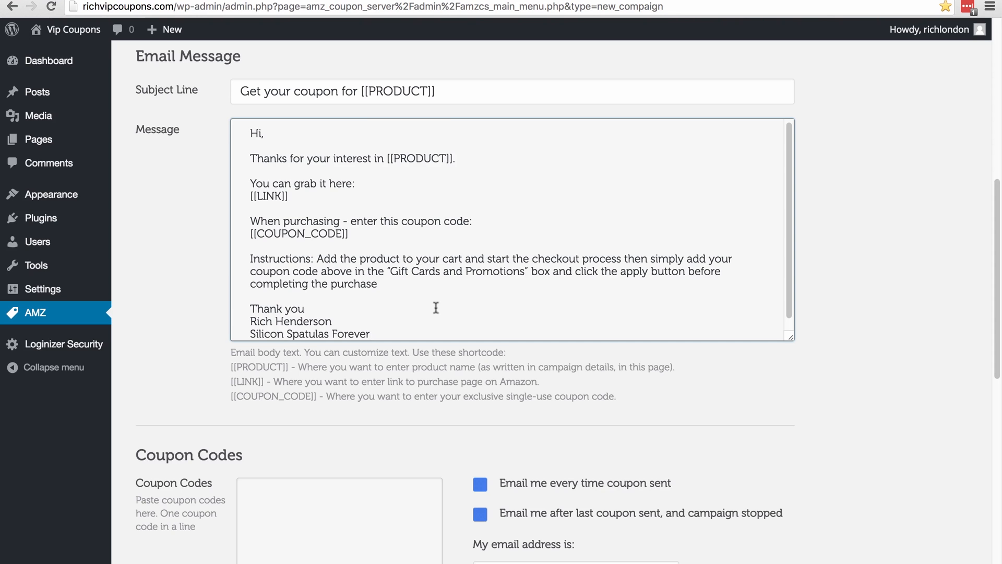
# Step: Paste the list of coupon codes, enable both email notifications and fill in the notification email address
pyautogui.scroll(-4, 162, 255)
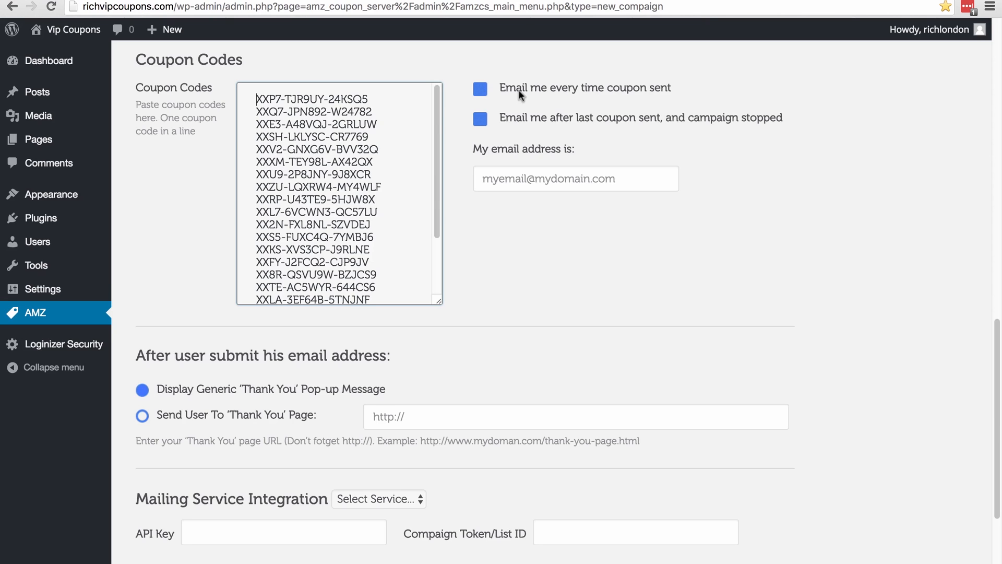
pyautogui.click(480, 91)
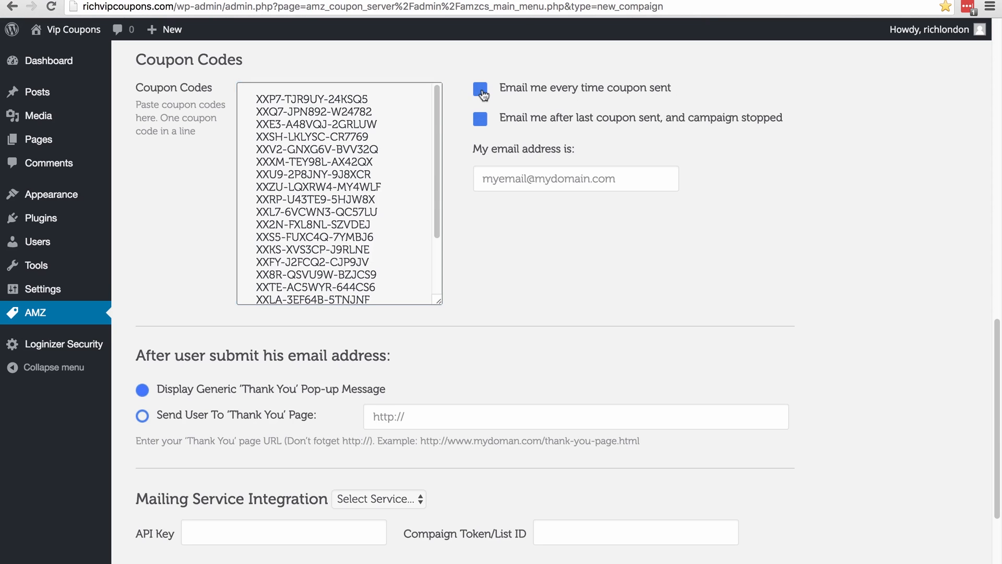
pyautogui.click(483, 121)
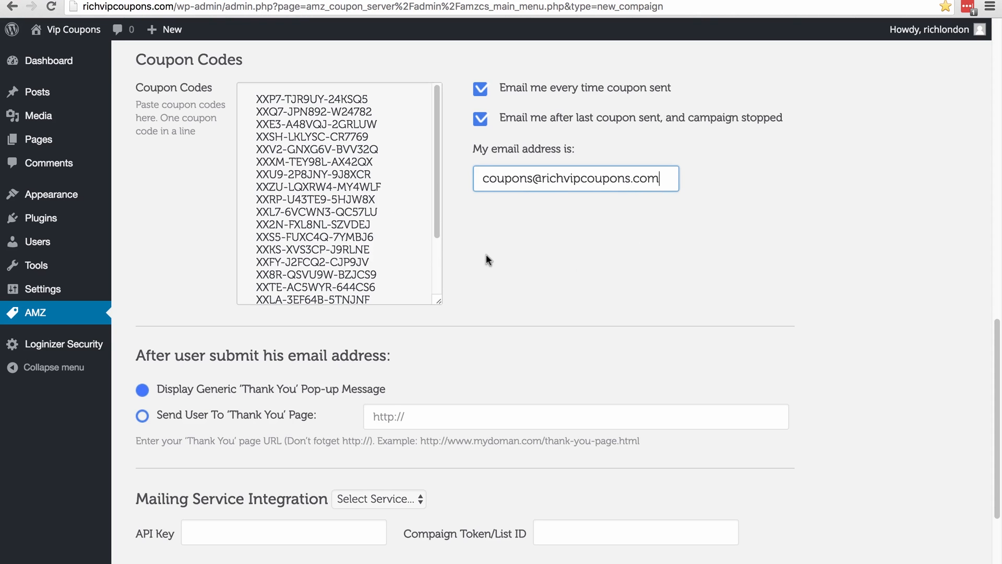
# Step: Choose Aweber for the mailing service integration and connect it as a first-time connection with the Aweber username
pyautogui.scroll(-3, 487, 255)
pyautogui.scroll(-4, 487, 256)
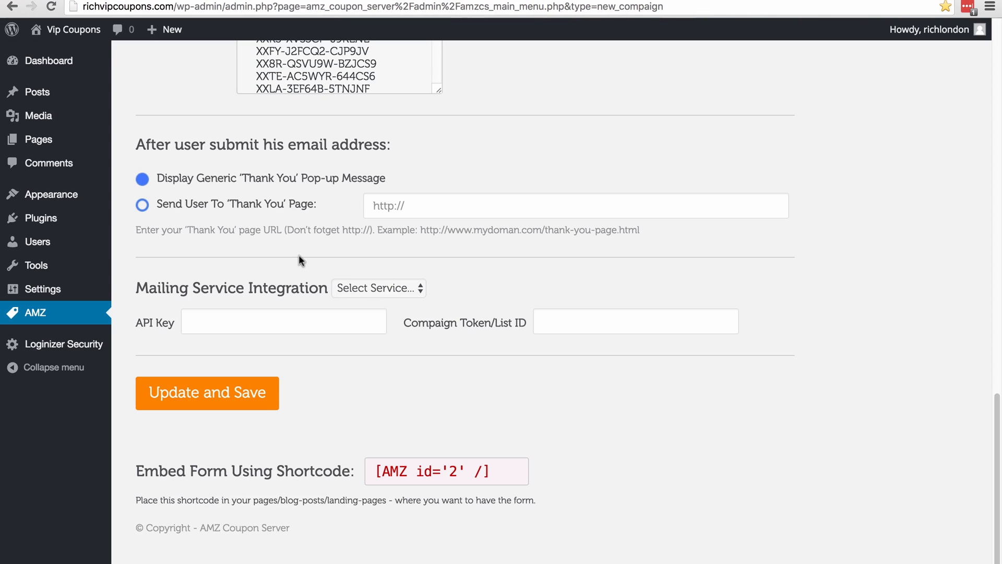
pyautogui.click(371, 288)
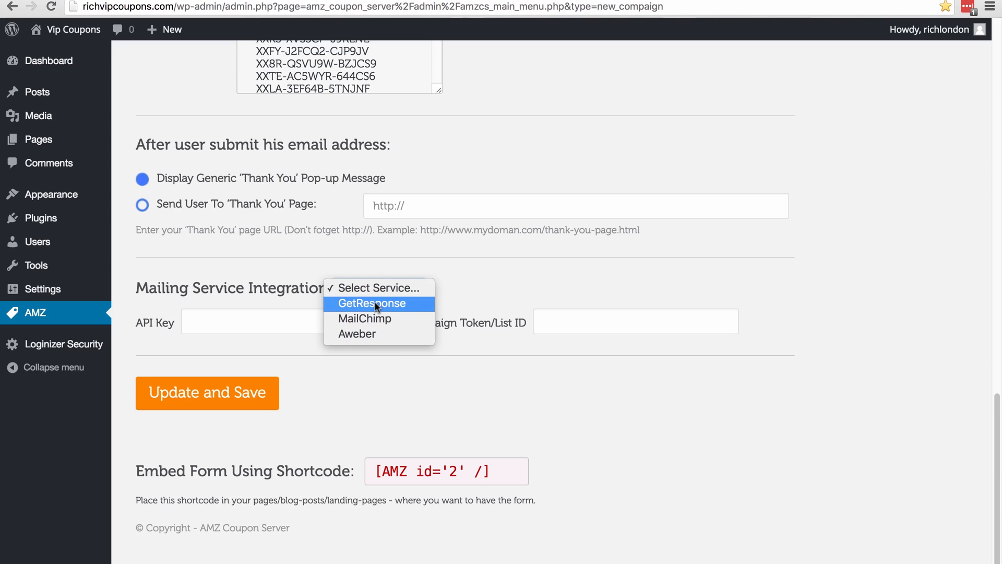
pyautogui.click(370, 335)
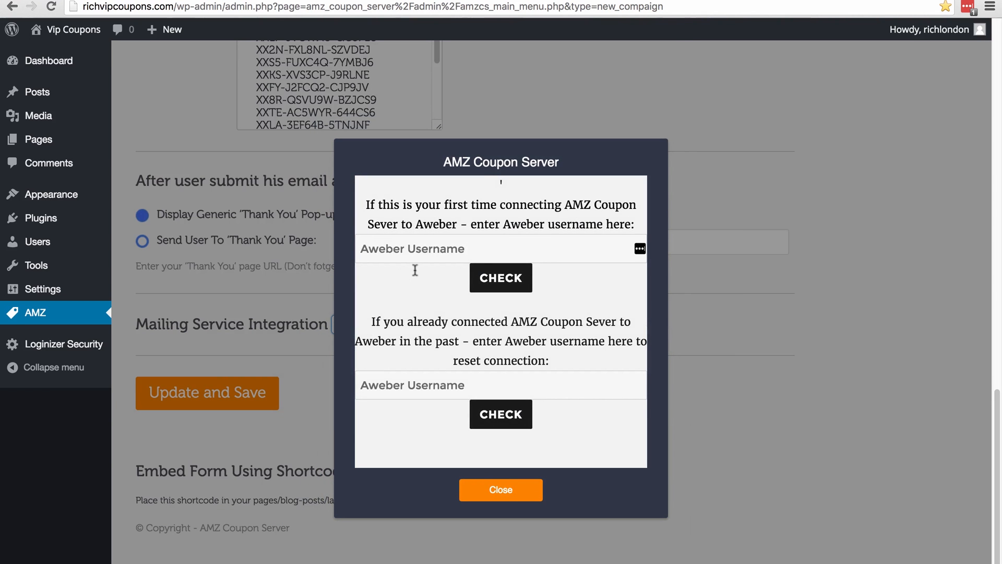
pyautogui.click(420, 253)
pyautogui.hotkey('ctrl', 'v')
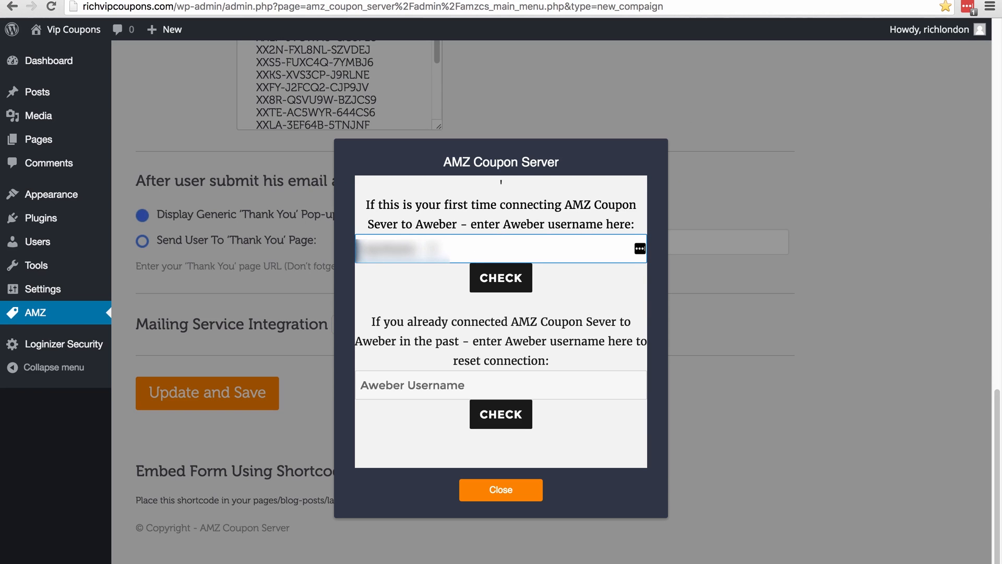
pyautogui.click(500, 285)
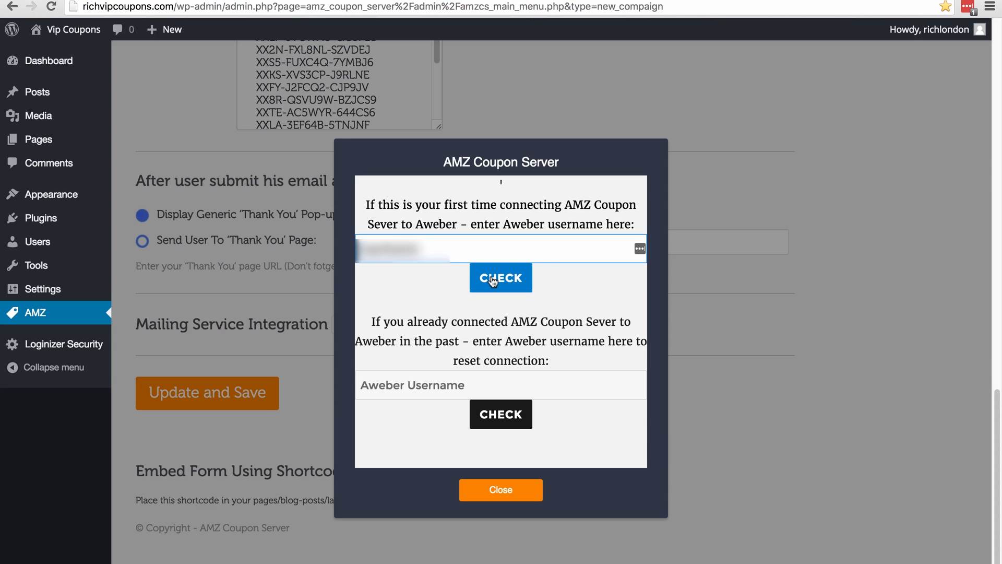
pyautogui.click(493, 282)
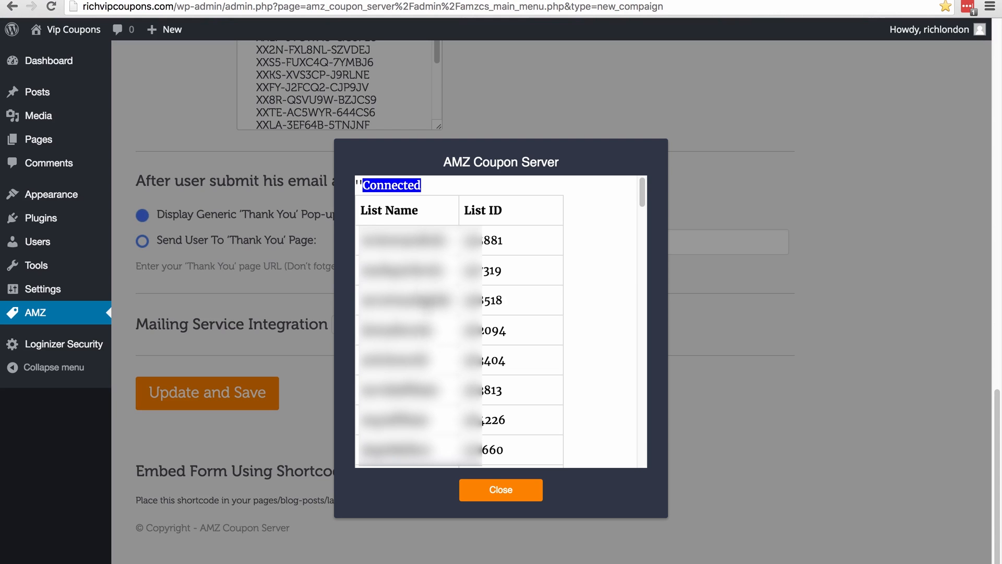
# Step: Copy the ID of the last mailing list in the Aweber table into the campaign's token/list ID field
pyautogui.scroll(-5, 569, 331)
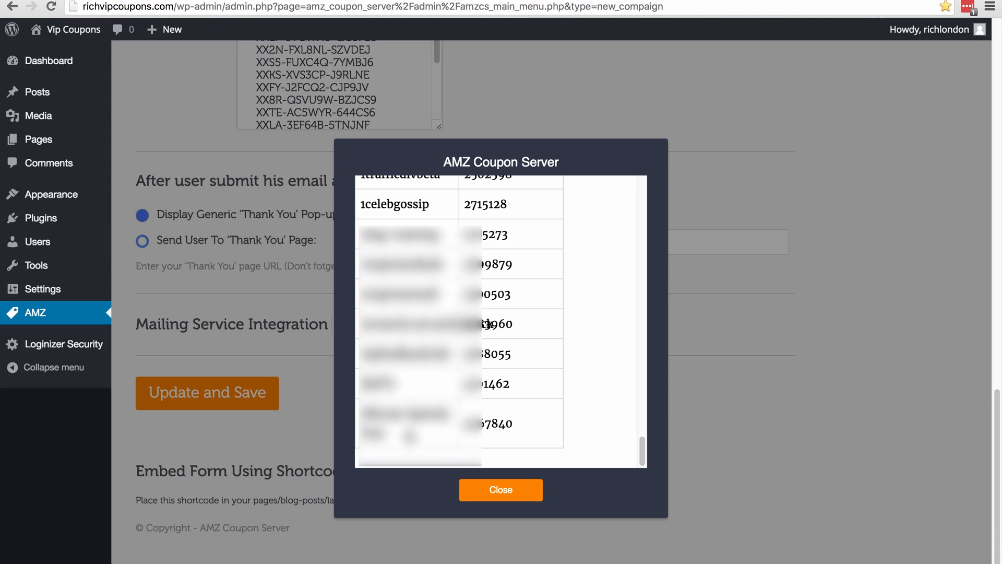
pyautogui.doubleClick(490, 424)
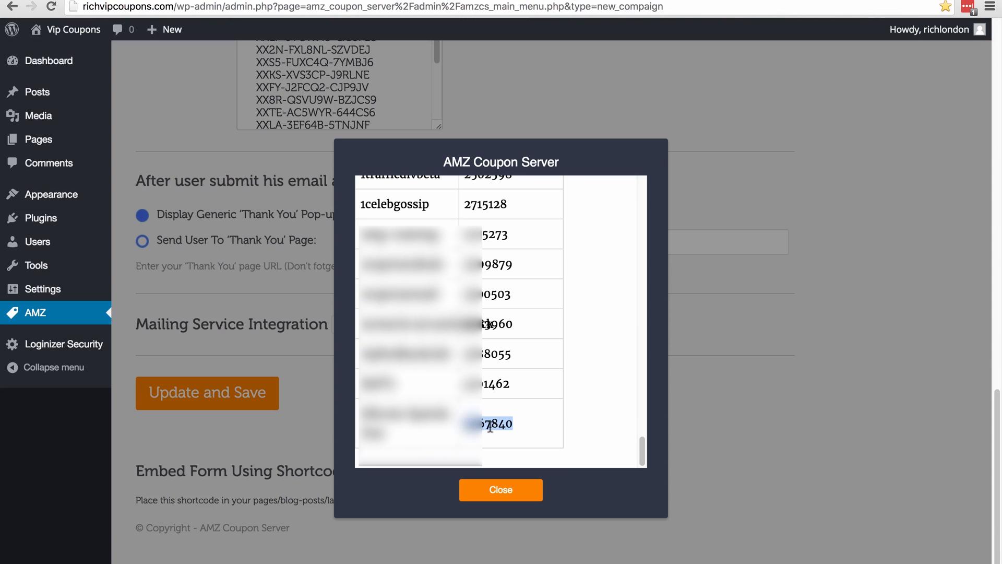
pyautogui.click(494, 494)
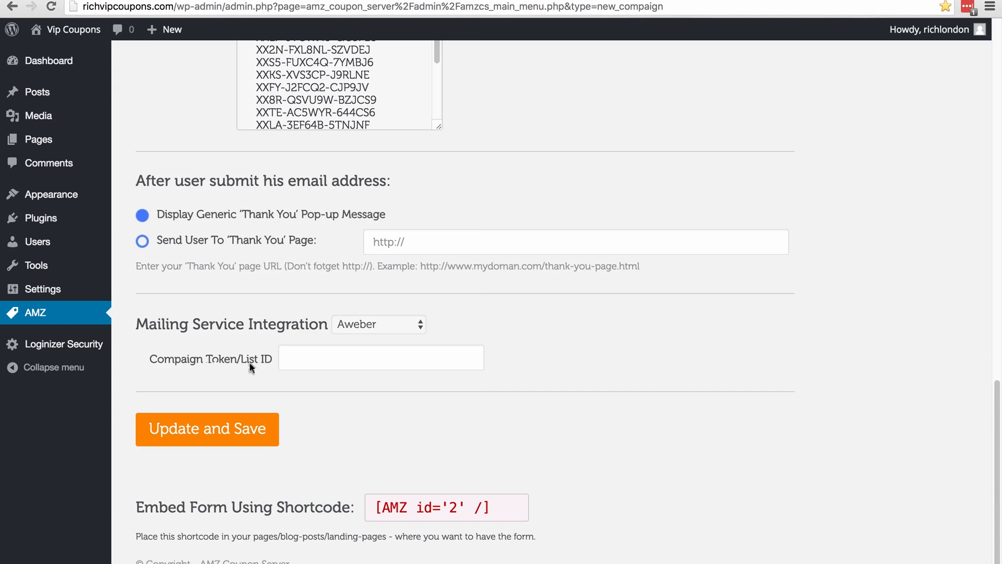
pyautogui.click(307, 357)
pyautogui.hotkey('ctrl', 'v')
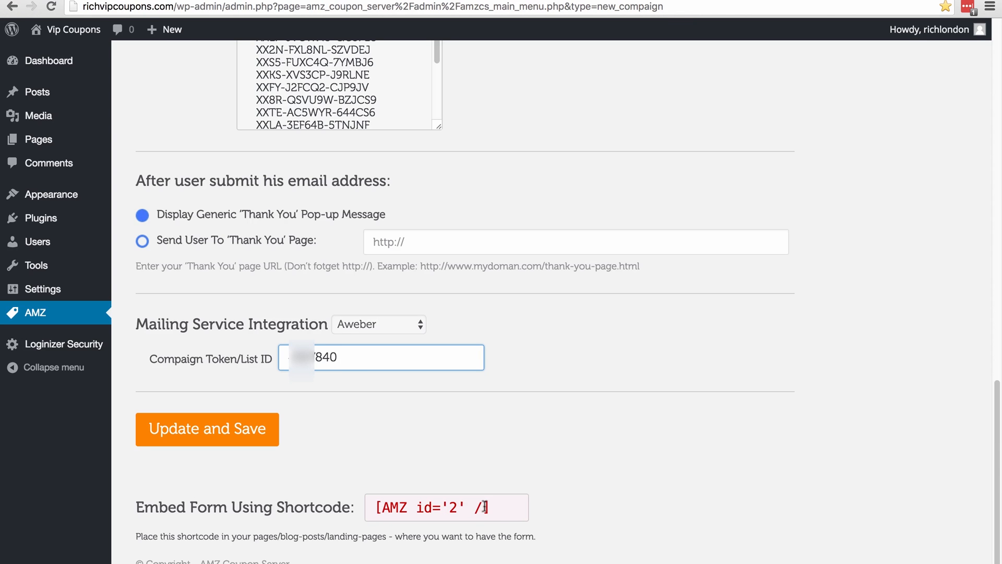
# Step: Save the campaign and select the SilSpat Coupon 1.99 shortcode [AMZ id='2' /] in the campaign dashboard
pyautogui.click(208, 439)
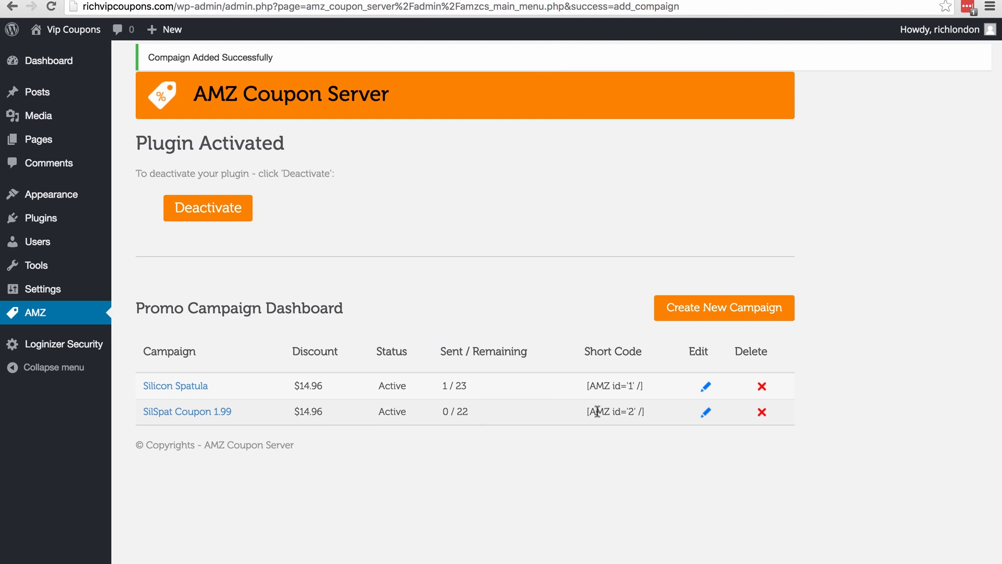
pyautogui.moveTo(587, 412); pyautogui.dragTo(647, 412)
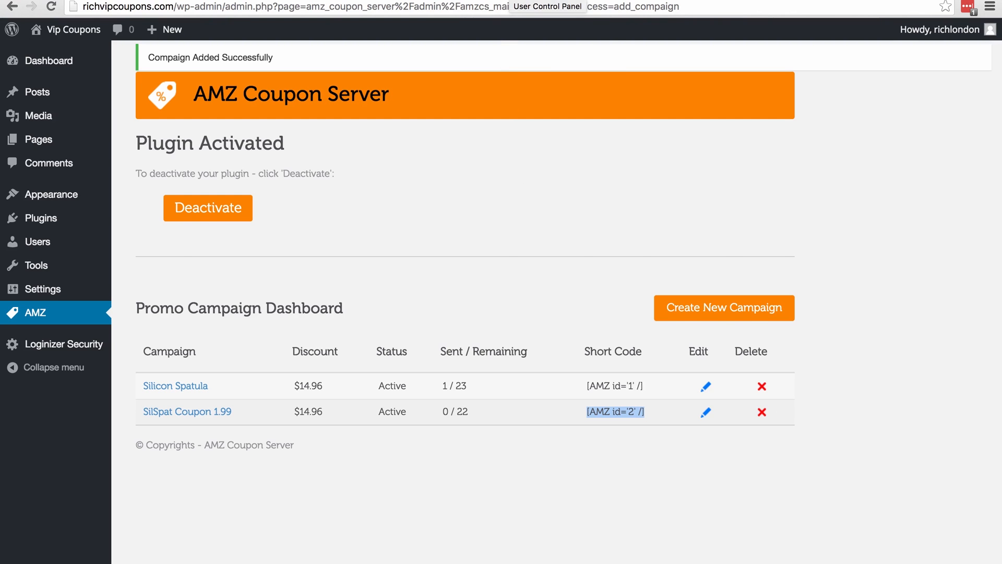
# Step: Switch to AWeber, review the Silicone Spatula Test list's confirmed opt-in message settings, and return to the campaign dashboard
pyautogui.click(503, 4)
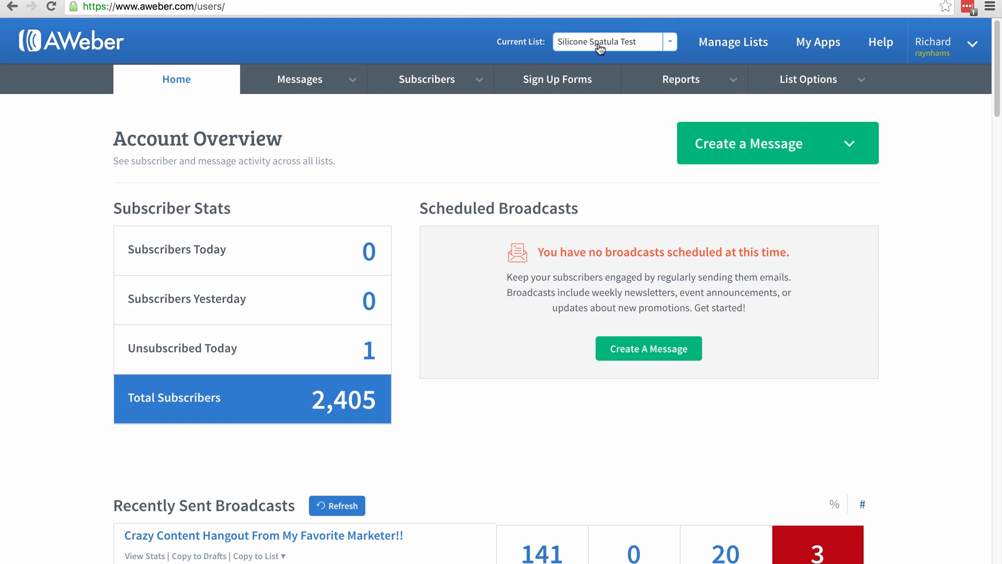
pyautogui.click(804, 81)
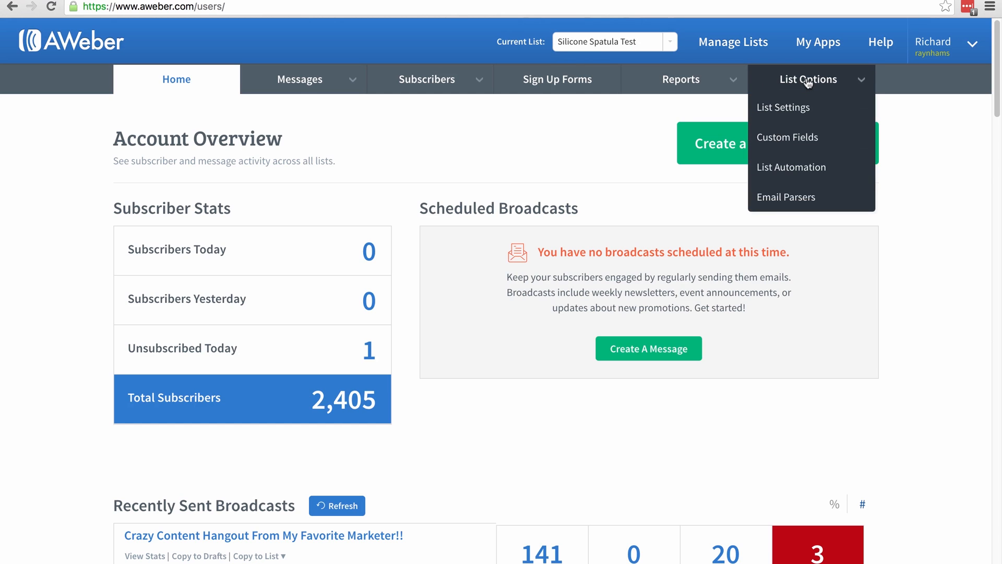
pyautogui.click(801, 107)
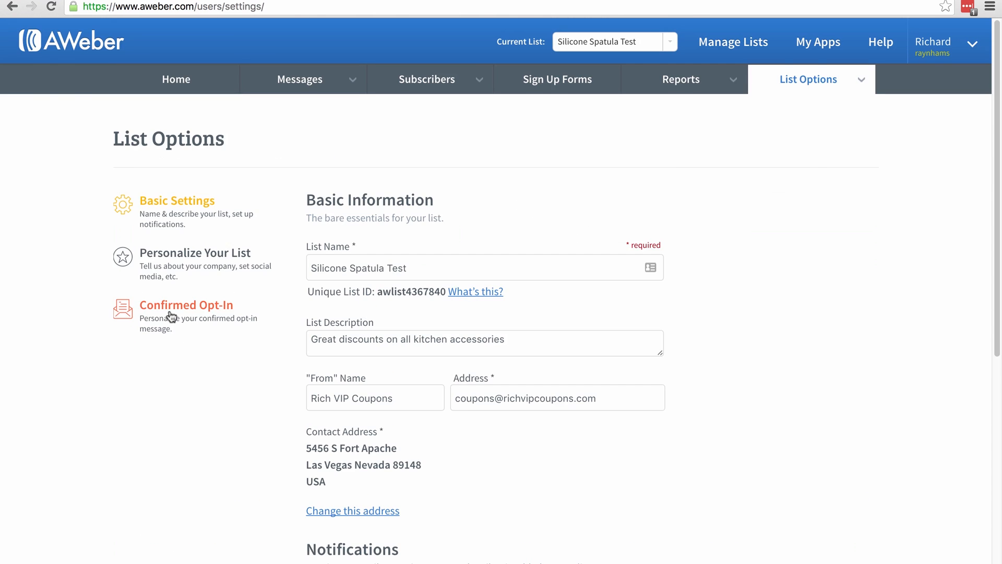
pyautogui.click(165, 313)
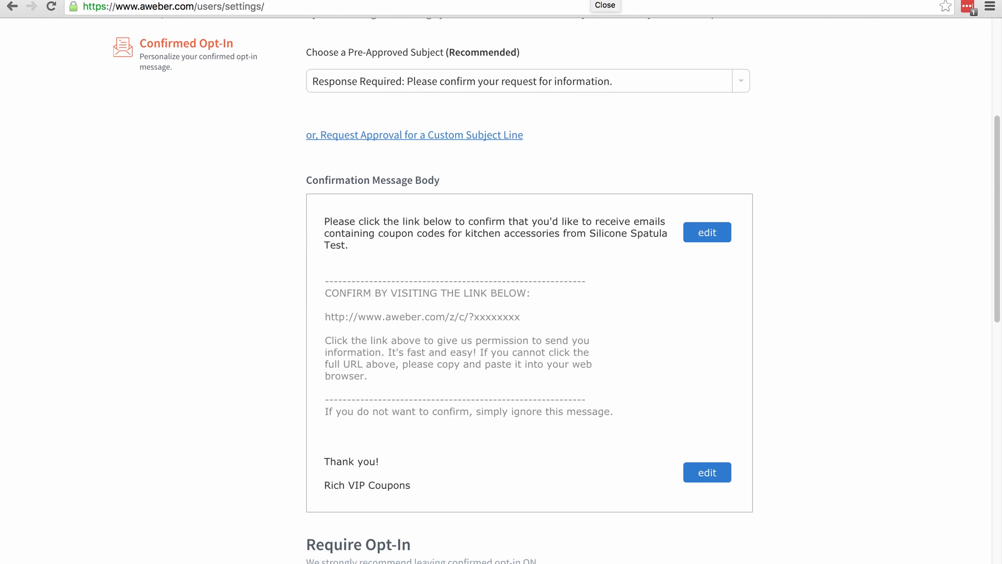
pyautogui.click(460, 1)
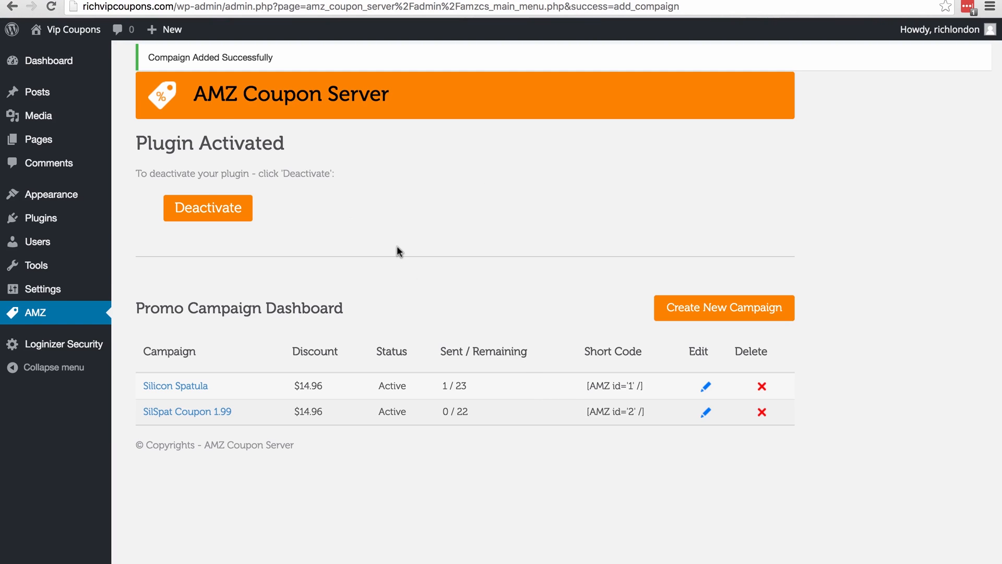
# Step: Open the posts list in a separate browser tab and edit the draft "Silicon Spatula Set Special Discount" in Text mode
pyautogui.rightClick(41, 91)
pyautogui.click(57, 96)
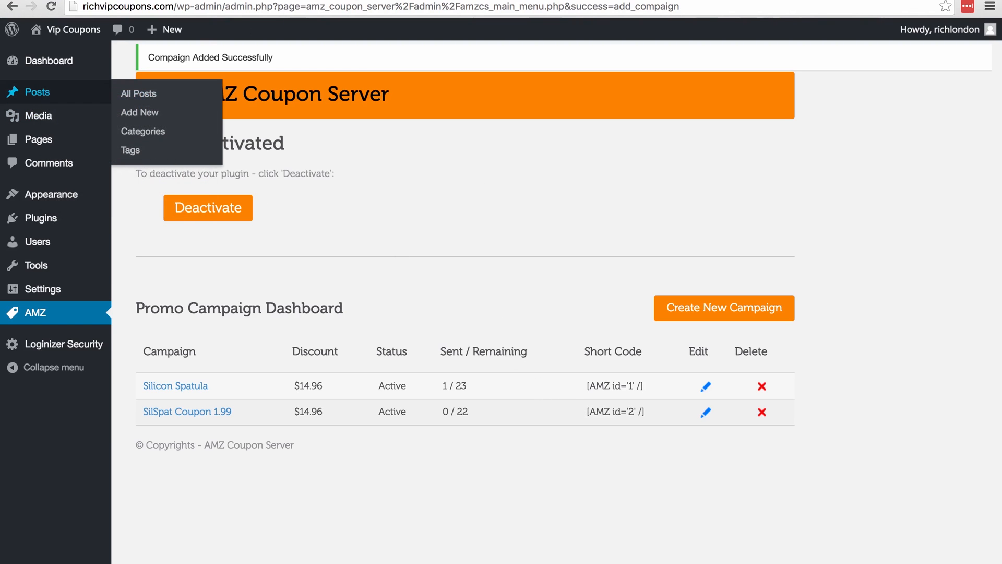
pyautogui.click(469, 0)
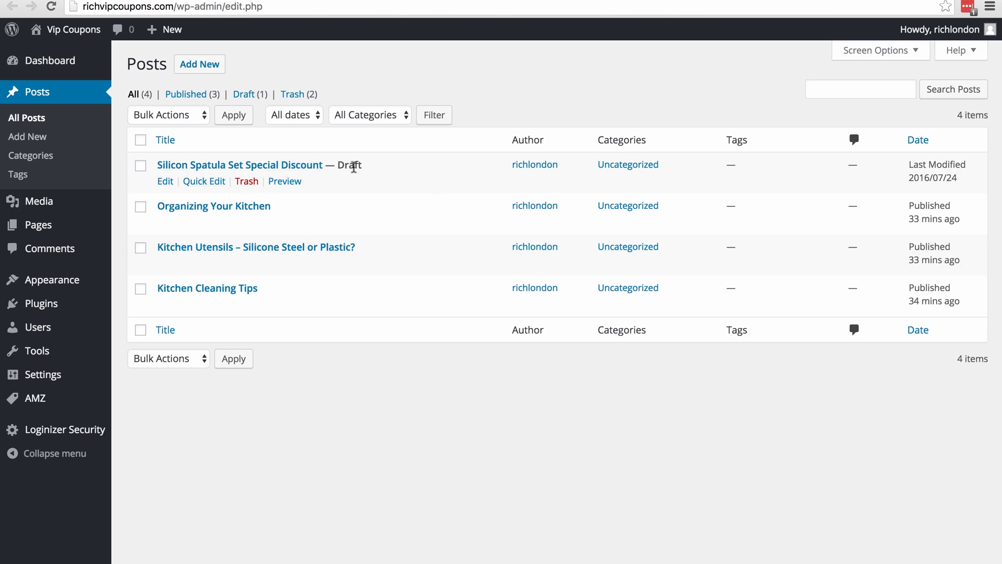
pyautogui.click(165, 181)
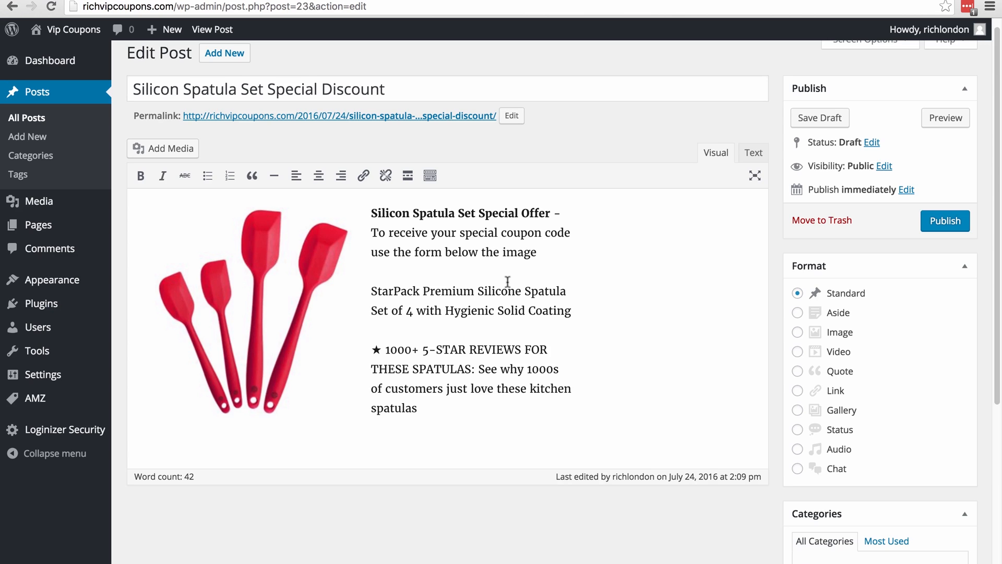
pyautogui.click(747, 158)
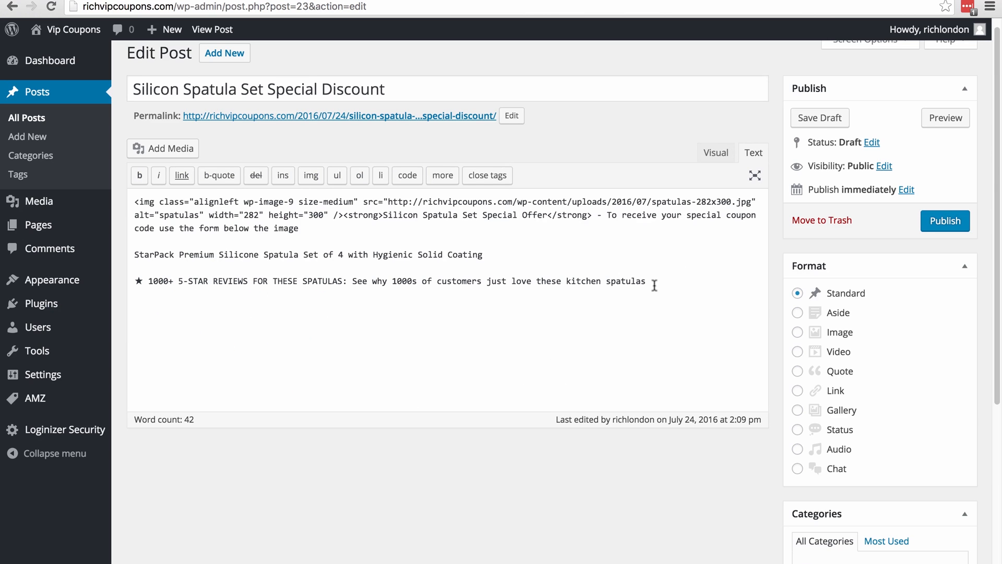
# Step: Copy the SilSpat Coupon 1.99 shortcode [AMZ id='2' /] from the campaign dashboard into a new paragraph at the end of the post
pyautogui.click(653, 285)
pyautogui.press('Return')
pyautogui.press('Return')
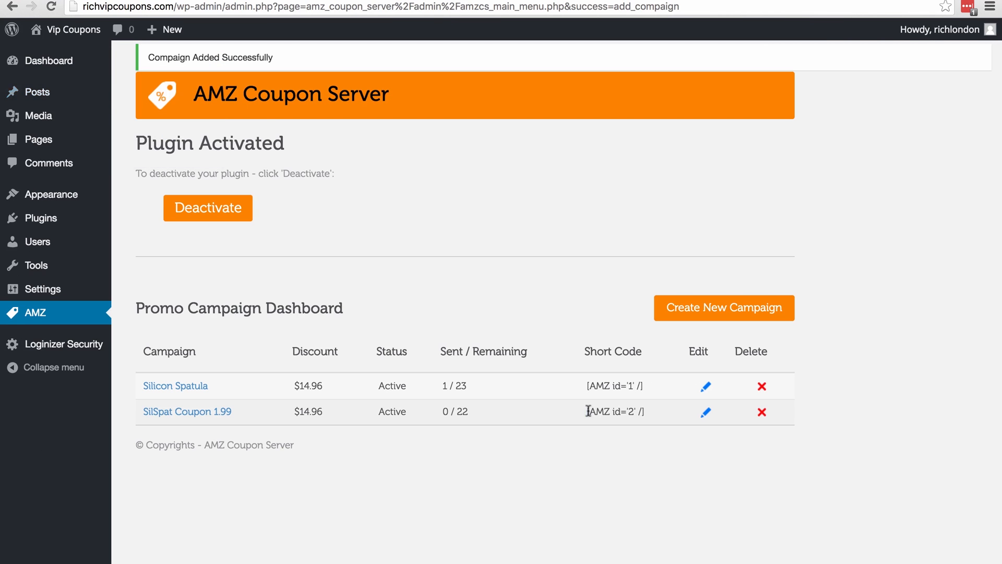
pyautogui.moveTo(585, 412); pyautogui.dragTo(643, 412)
pyautogui.rightClick(640, 410)
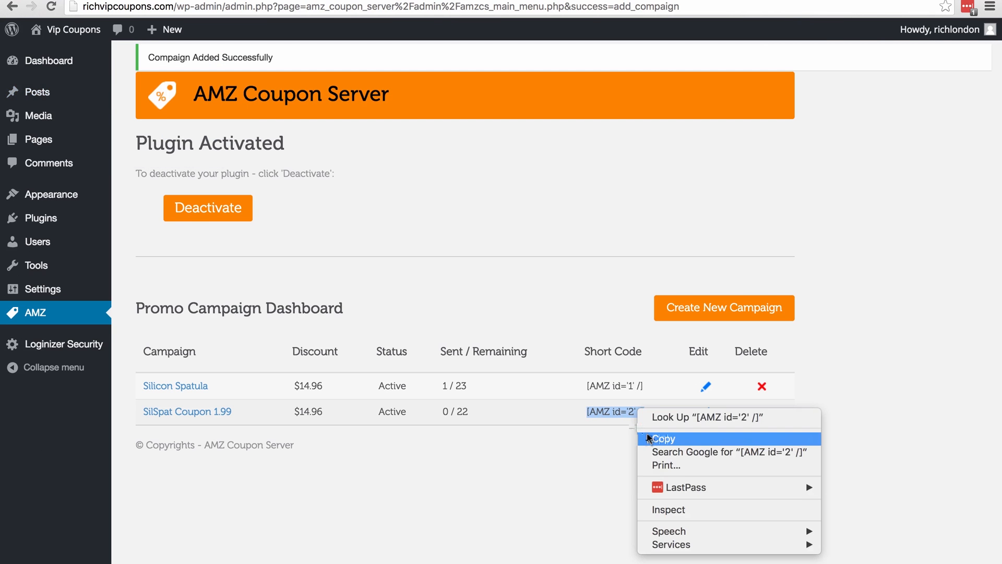
pyautogui.click(674, 436)
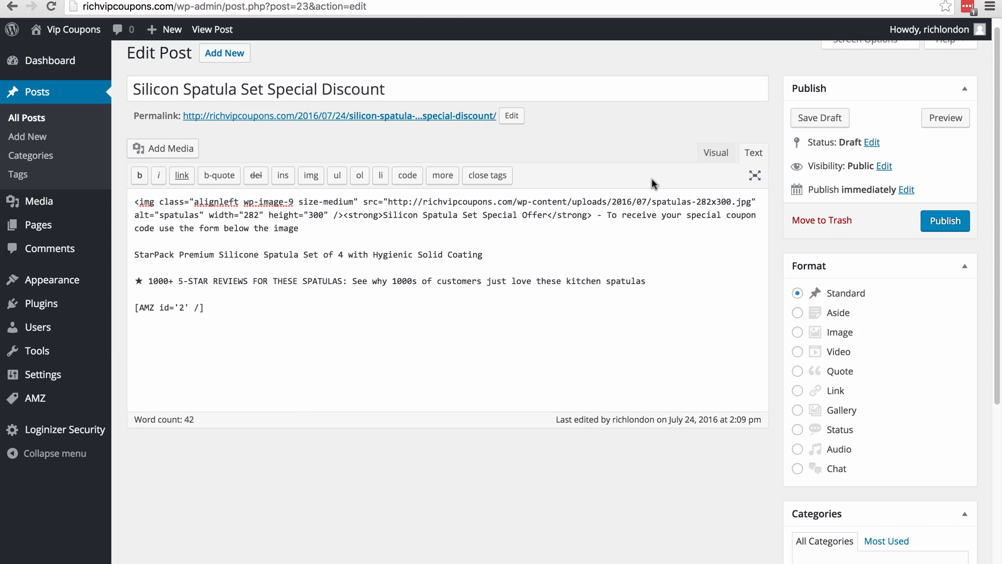
# Step: Return the post to Visual mode, publish it, and view the live post with its coupon form in a separate browser tab
pyautogui.click(726, 152)
pyautogui.click(944, 220)
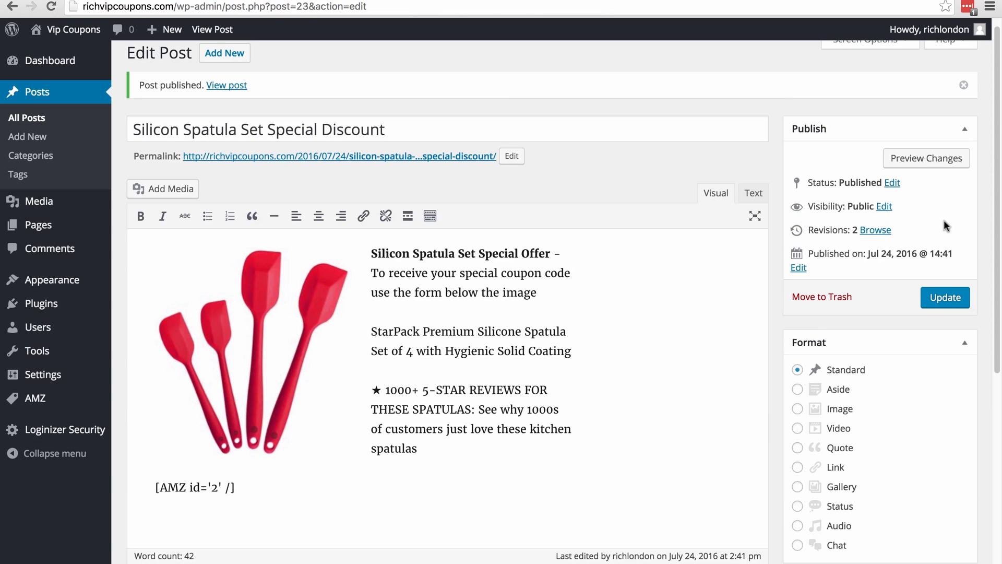
pyautogui.rightClick(237, 88)
pyautogui.click(407, 91)
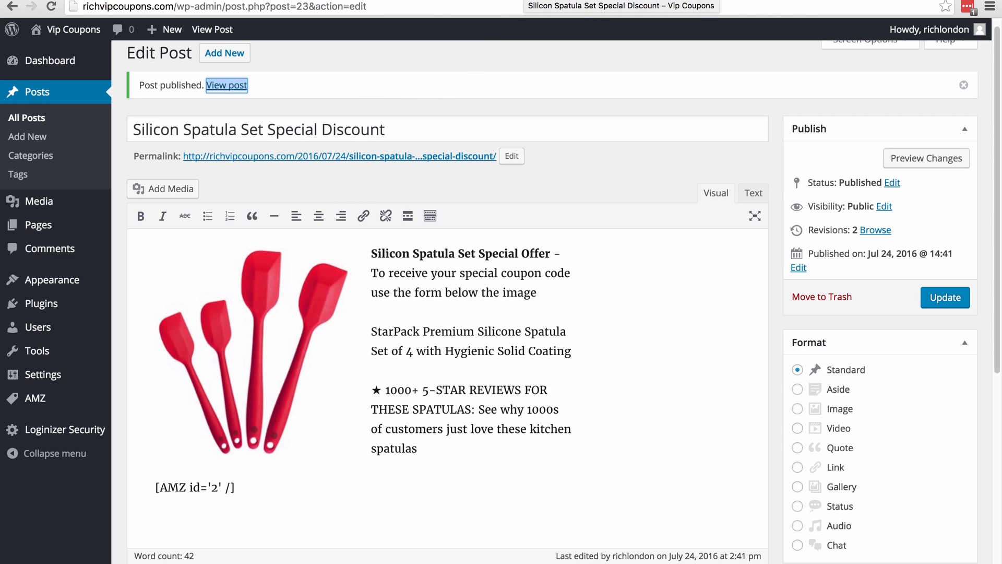
pyautogui.click(526, 0)
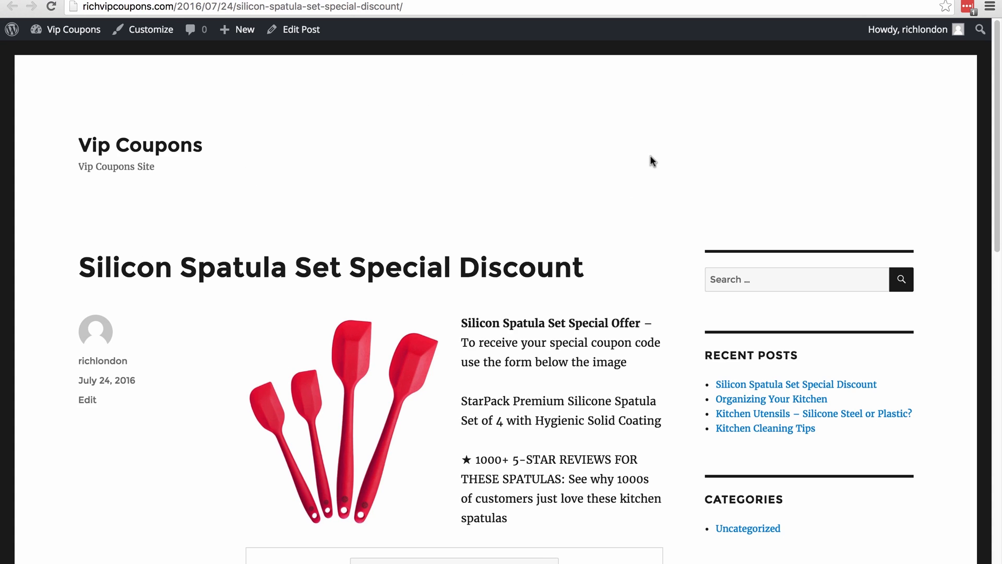
pyautogui.scroll(-3, 650, 155)
pyautogui.scroll(-1, 634, 150)
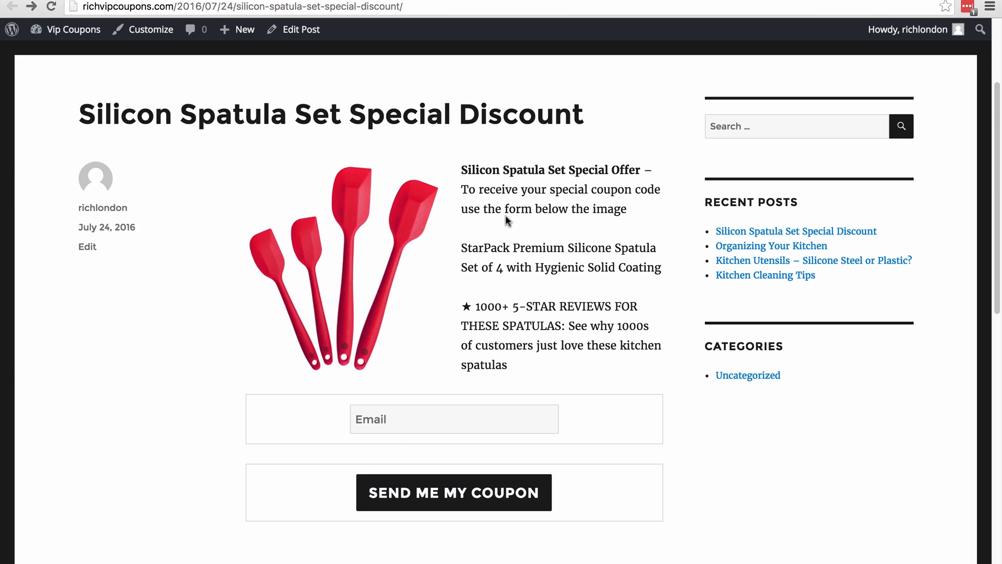
# Step: Examine how the posts appear on the richvipcoupons.com home page, and view the "Kitchen Utensils – Silicone Steel or Plastic?" post
pyautogui.moveTo(177, 6); pyautogui.dragTo(460, 8)
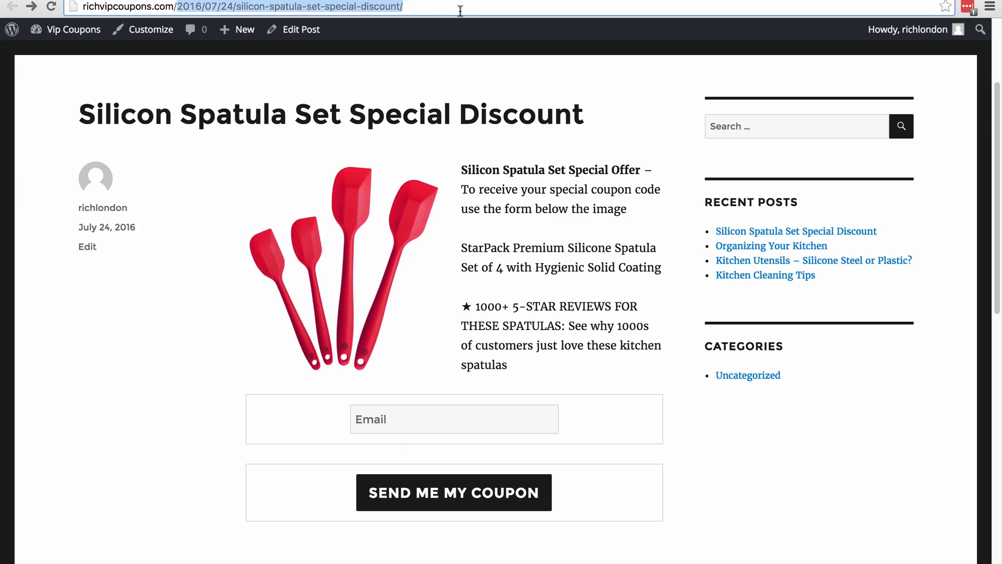
pyautogui.press('BackSpace')
pyautogui.press('Return')
pyautogui.scroll(-10, 557, 208)
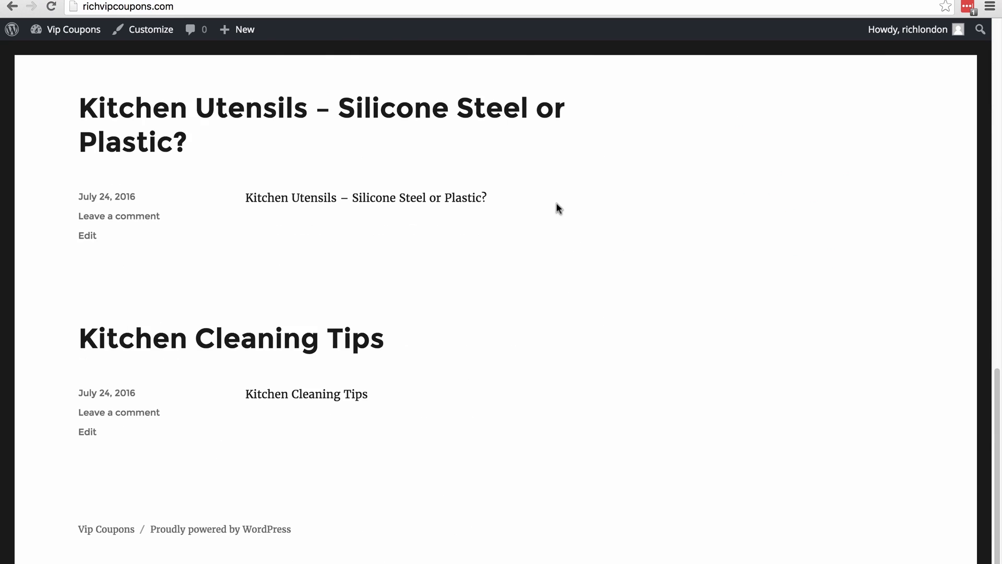
pyautogui.scroll(15, 555, 242)
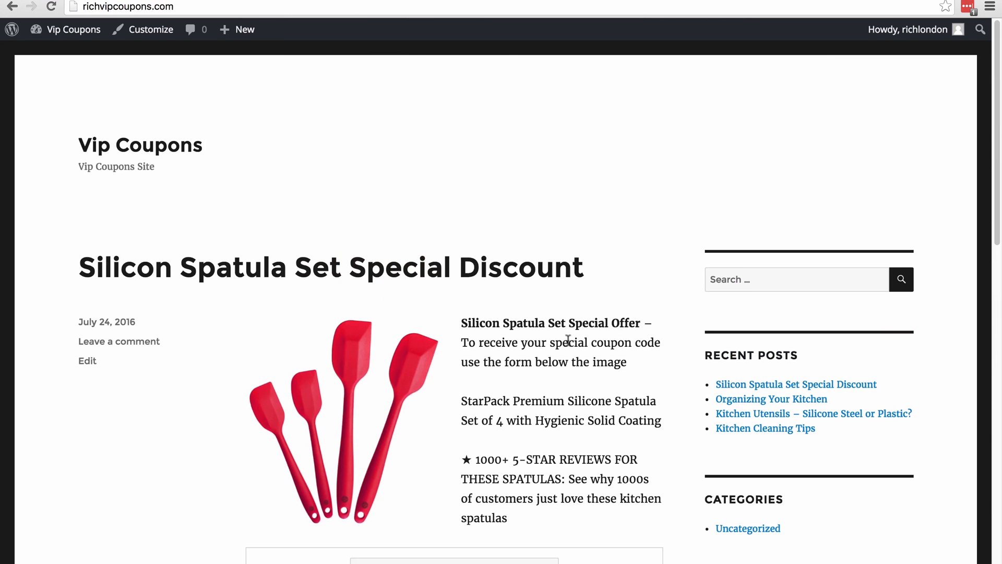
pyautogui.scroll(-3, 568, 340)
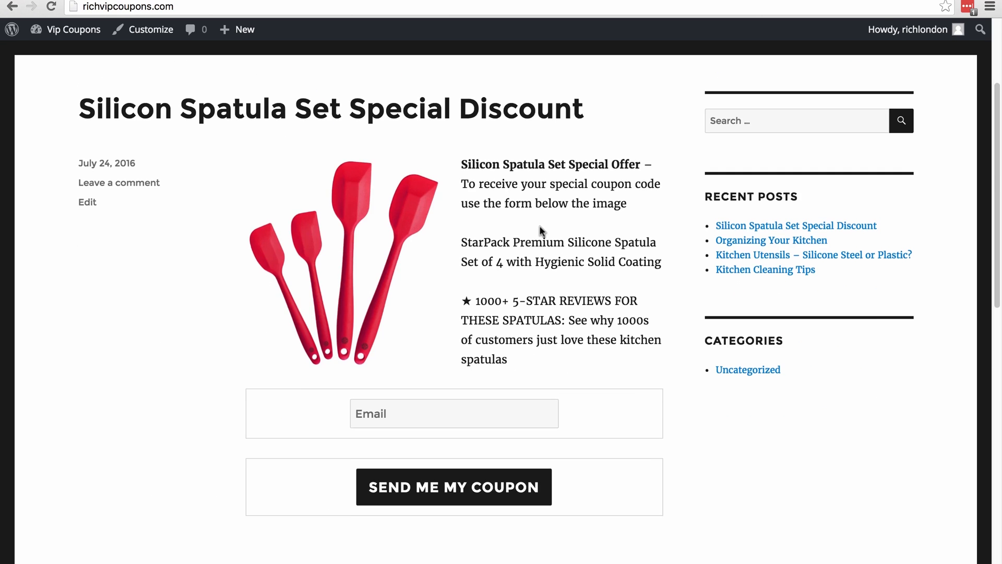
pyautogui.scroll(-6, 540, 230)
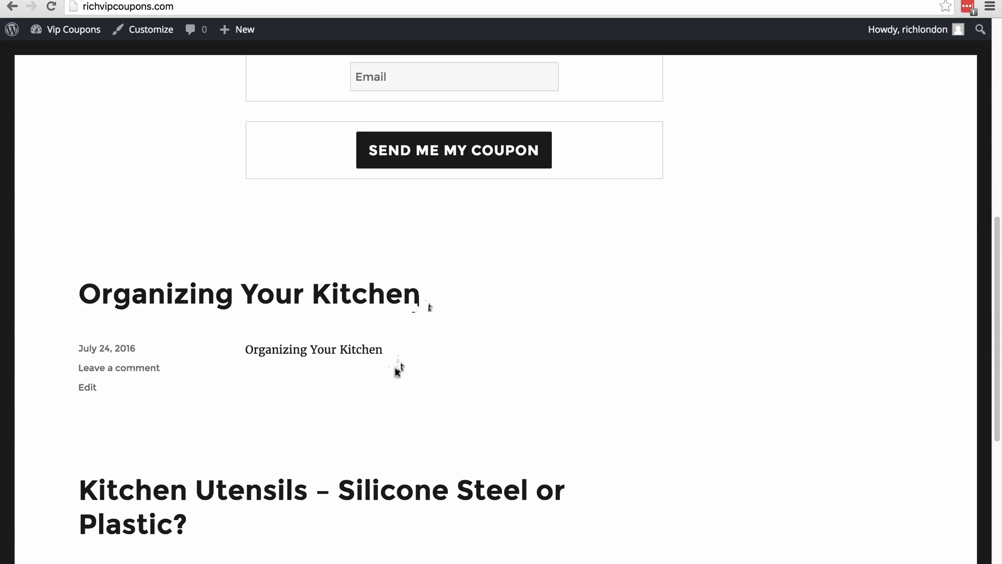
pyautogui.scroll(-2, 391, 387)
pyautogui.click(371, 416)
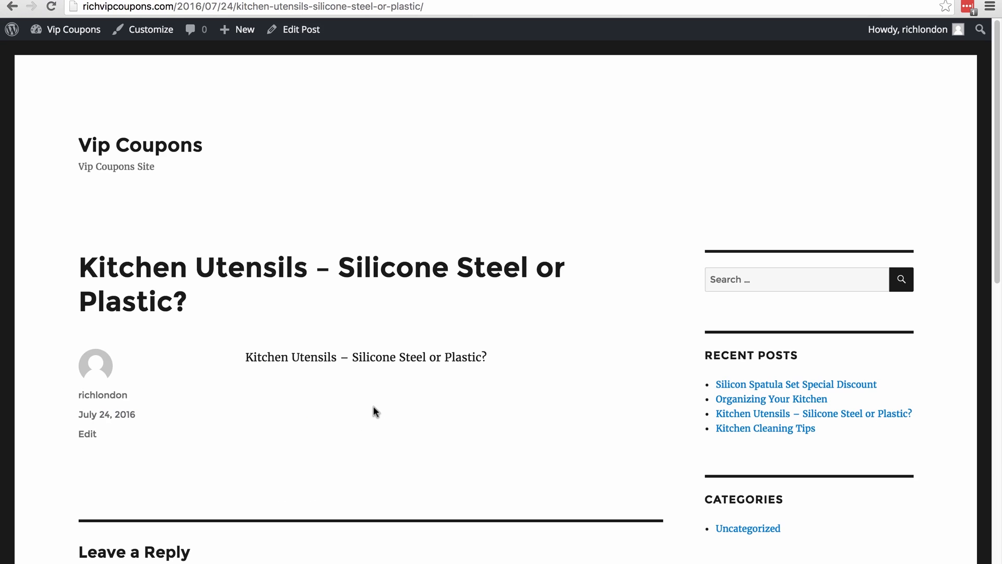
# Step: Edit the draft page "Silicon Spatula Set Special Offer 90% Off" in Text mode and add the shortcode [AMZ id='2' /] after its last paragraph
pyautogui.click(577, 0)
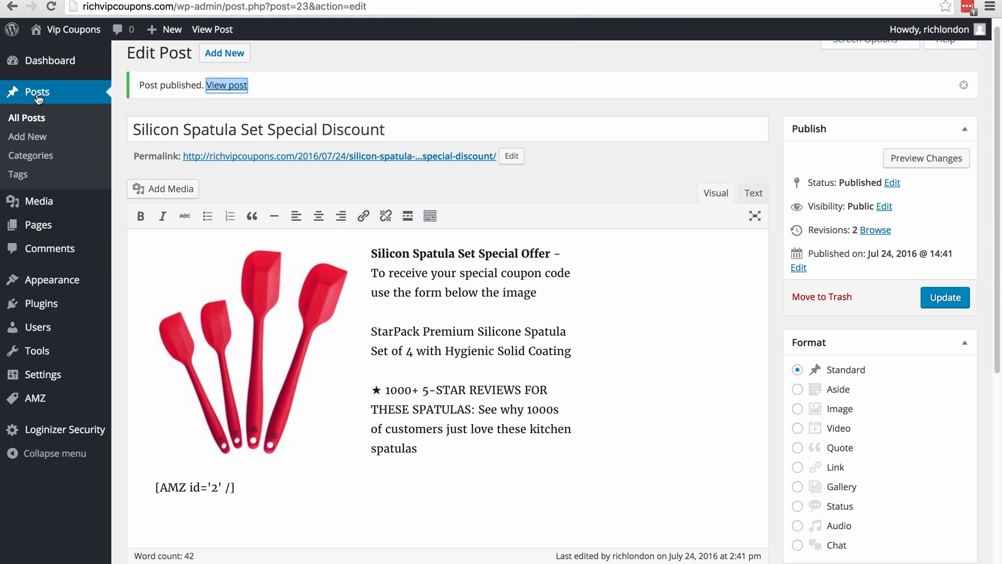
pyautogui.moveTo(60, 227)
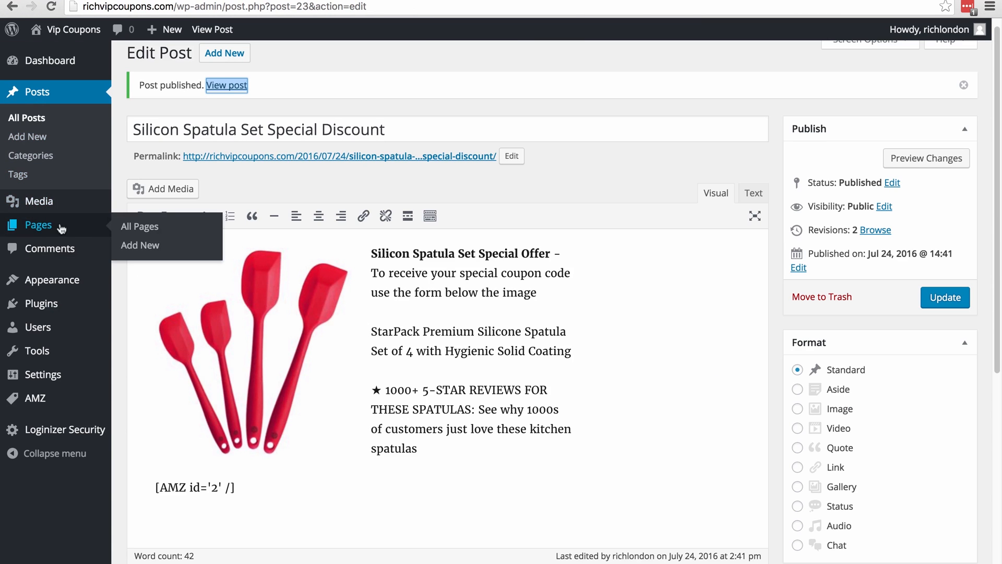
pyautogui.click(130, 226)
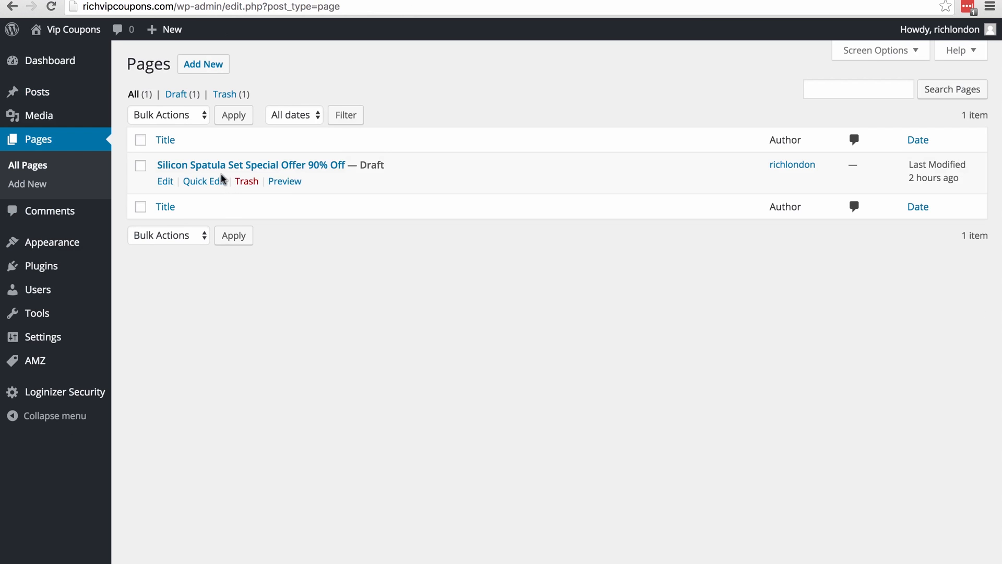
pyautogui.click(285, 166)
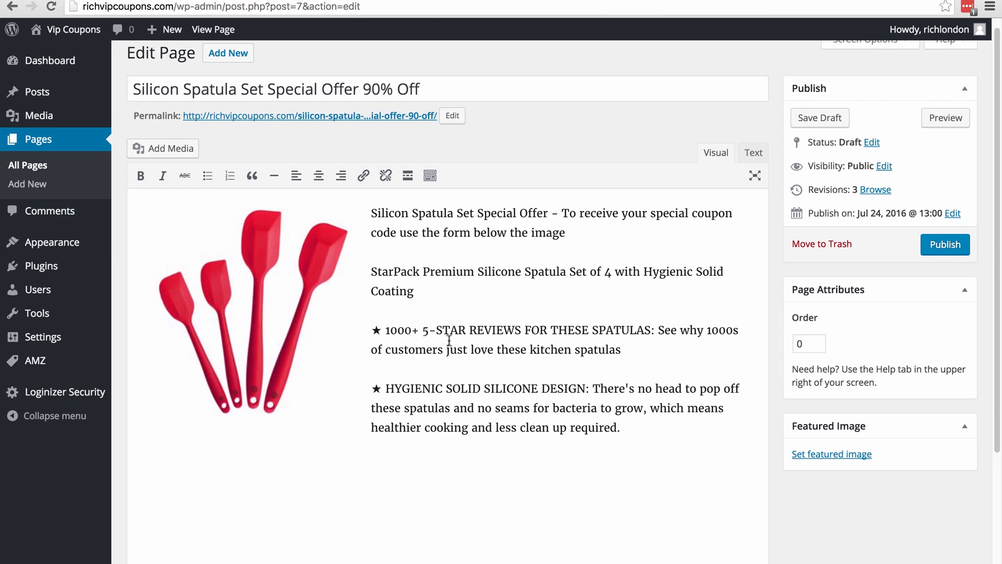
pyautogui.click(754, 153)
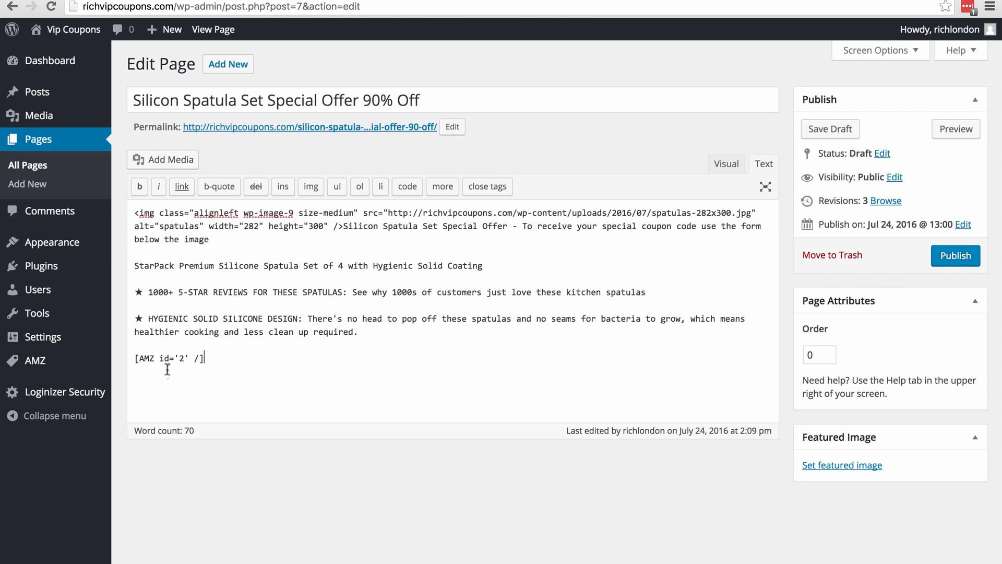
# Step: Publish the page and review the live version with its coupon form in a separate browser tab
pyautogui.click(952, 260)
pyautogui.rightClick(222, 95)
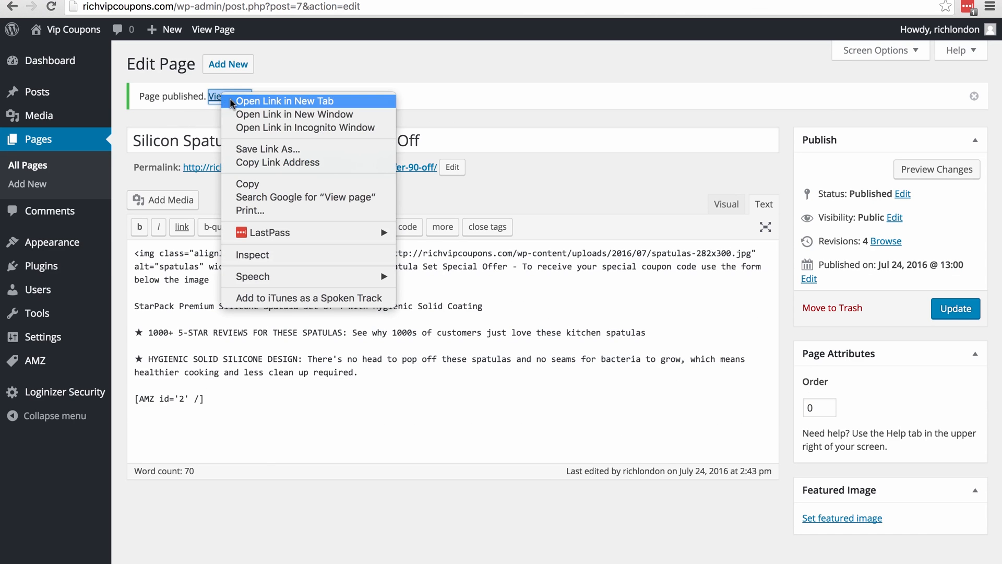
pyautogui.click(233, 99)
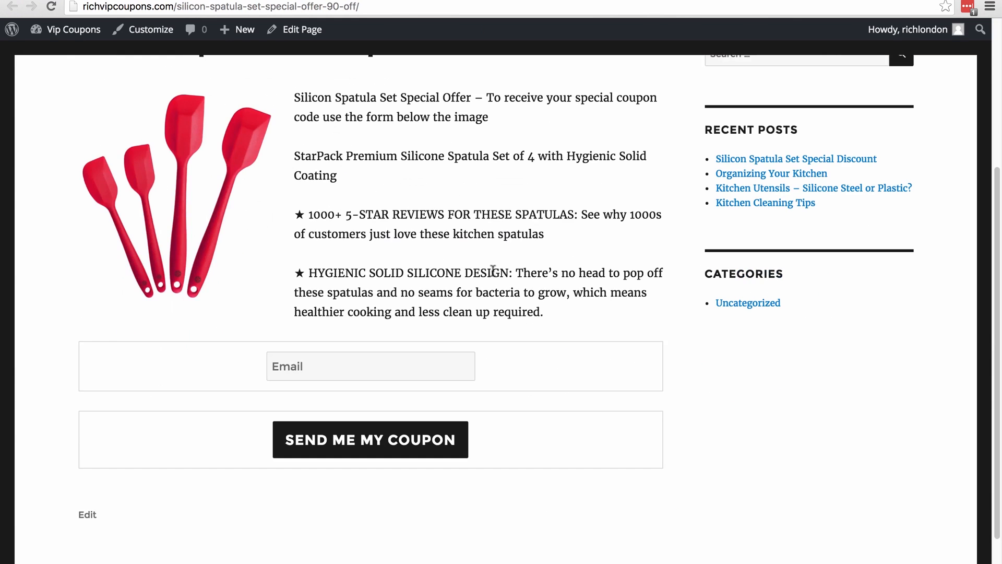
pyautogui.scroll(5, 494, 268)
pyautogui.scroll(-6, 494, 268)
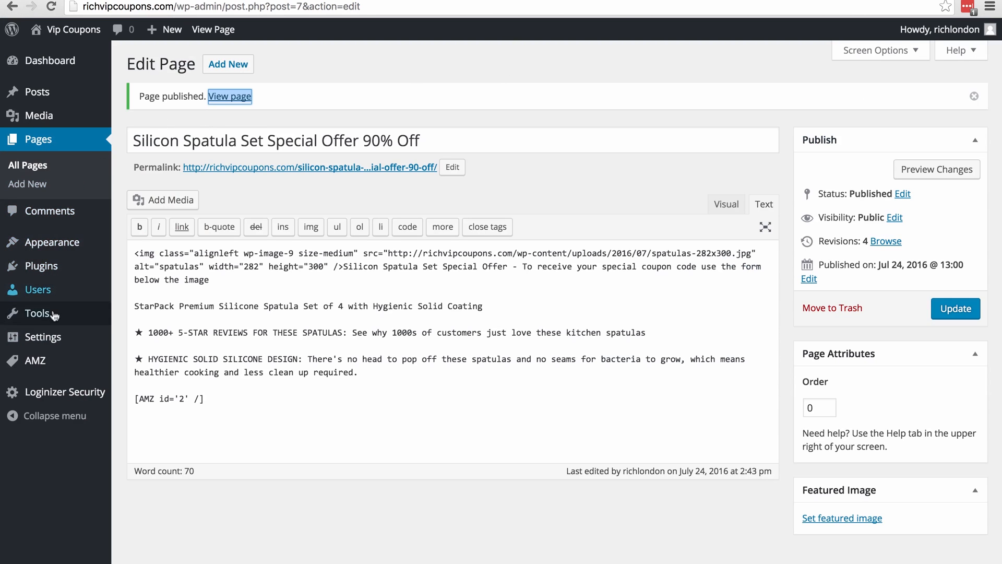
# Step: In the Reading settings, set the front page to the static page "Silicon Spatula Set Special Offer 90% Off" and save
pyautogui.moveTo(52, 340)
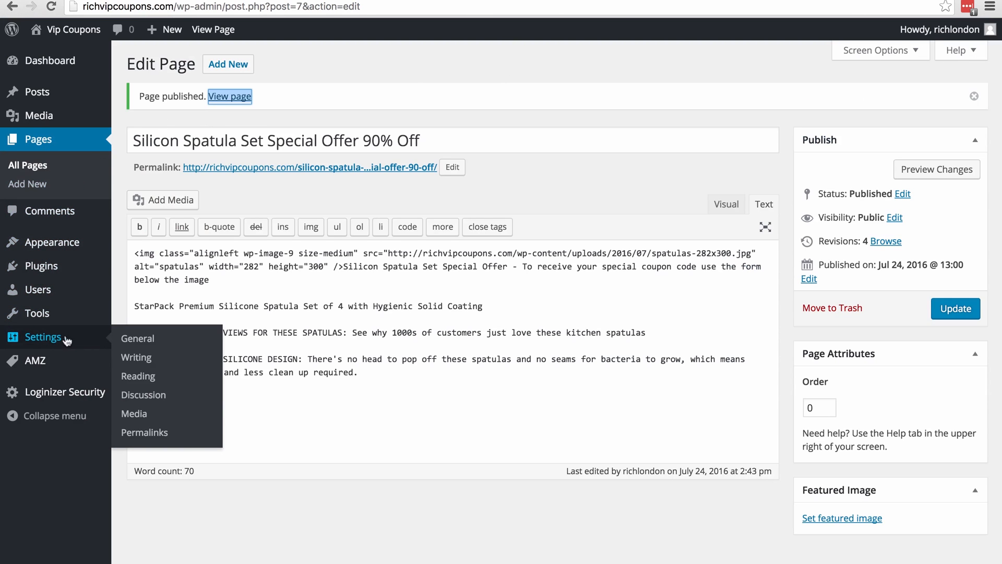
pyautogui.click(139, 376)
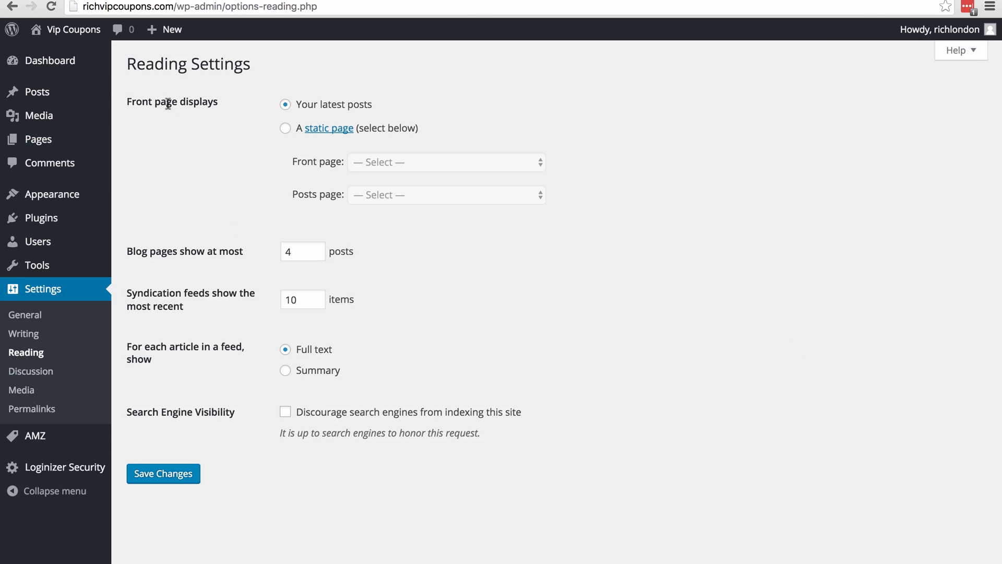
pyautogui.click(286, 130)
pyautogui.click(409, 164)
pyautogui.click(409, 174)
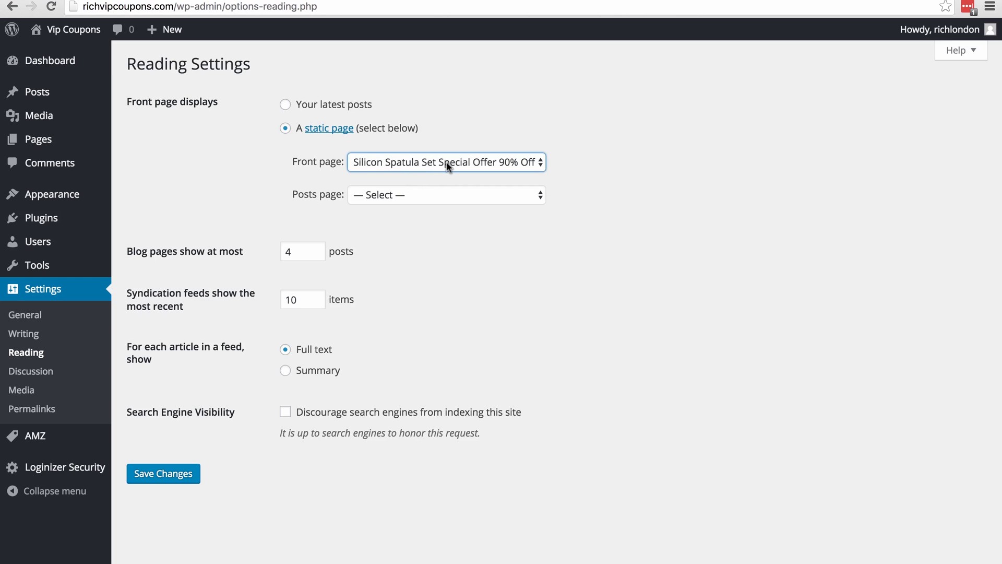
pyautogui.click(170, 475)
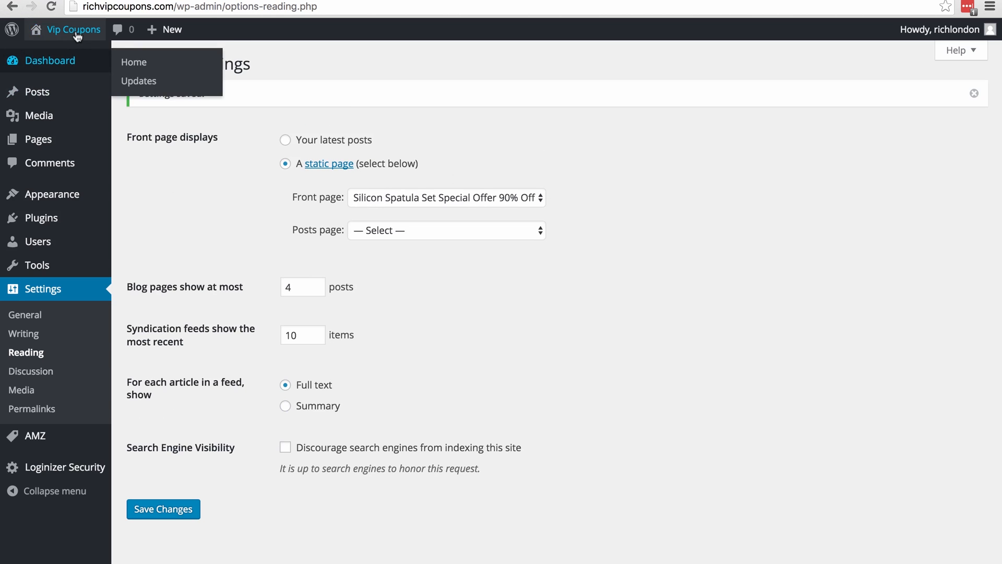
# Step: Visit the Vip Coupons home page and examine the special offer content and its coupon request form
pyautogui.click(78, 32)
pyautogui.scroll(-5, 492, 201)
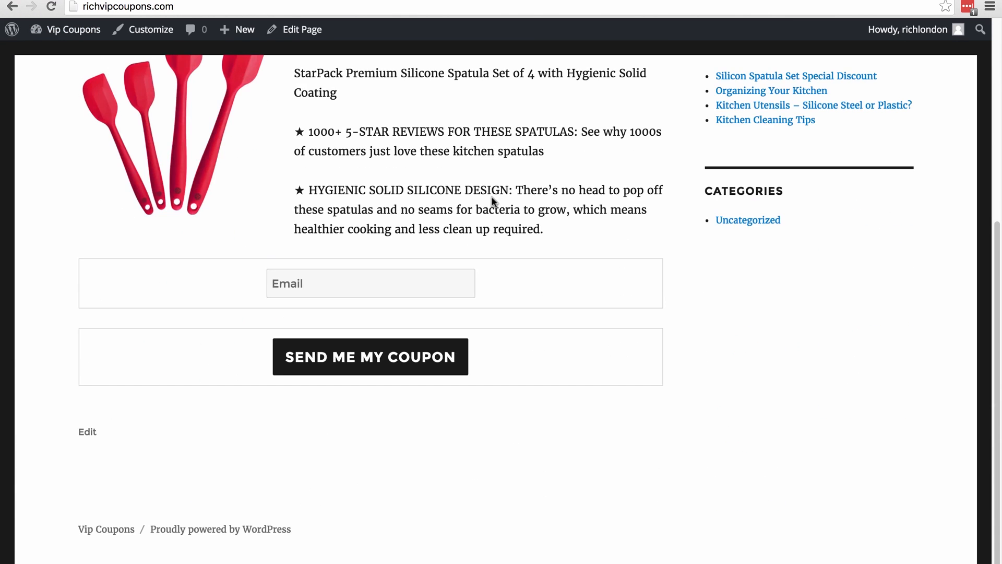
pyautogui.scroll(5, 493, 201)
pyautogui.scroll(-5, 493, 201)
pyautogui.scroll(5, 492, 261)
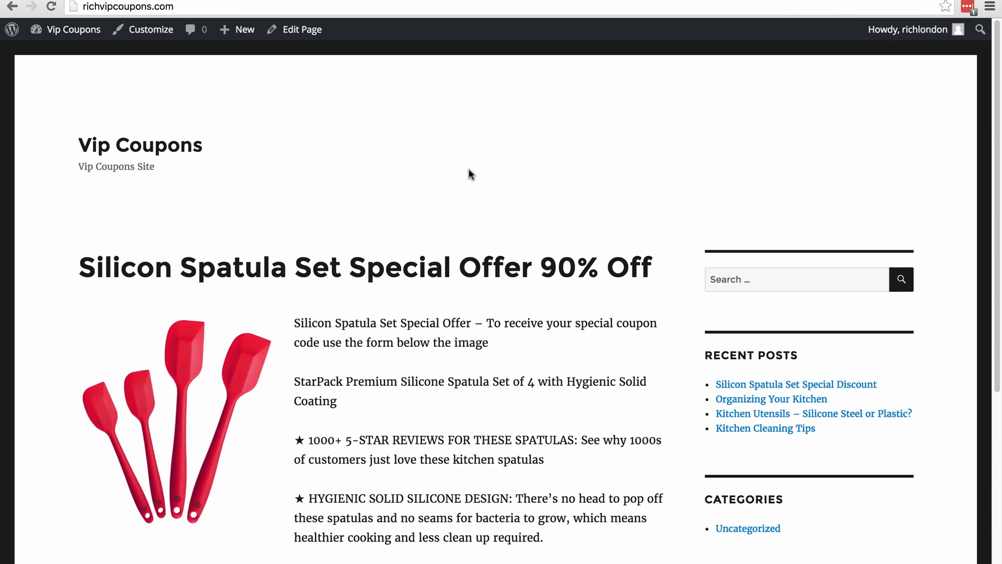
pyautogui.scroll(-3, 460, 178)
pyautogui.scroll(-2, 460, 182)
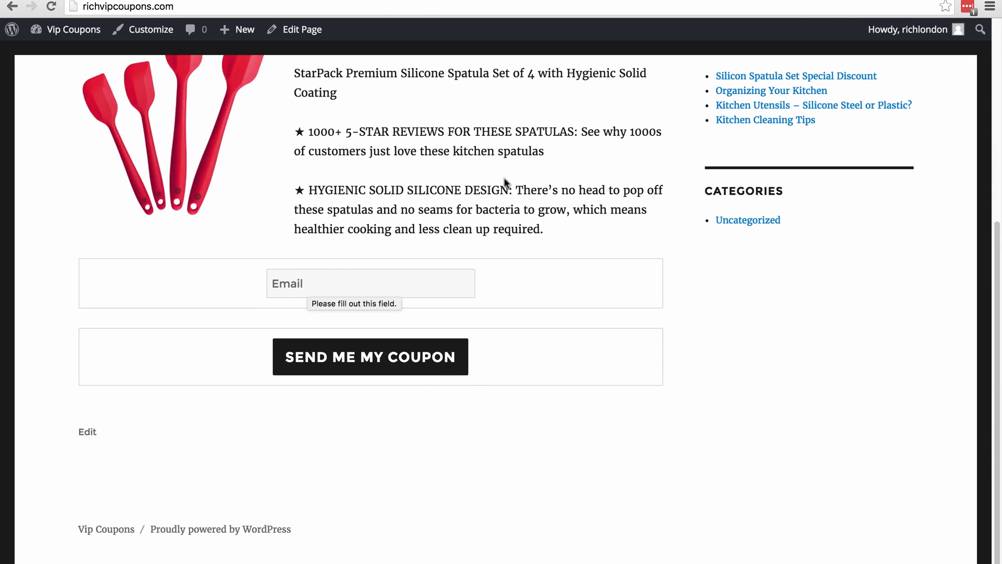
pyautogui.scroll(5, 599, 329)
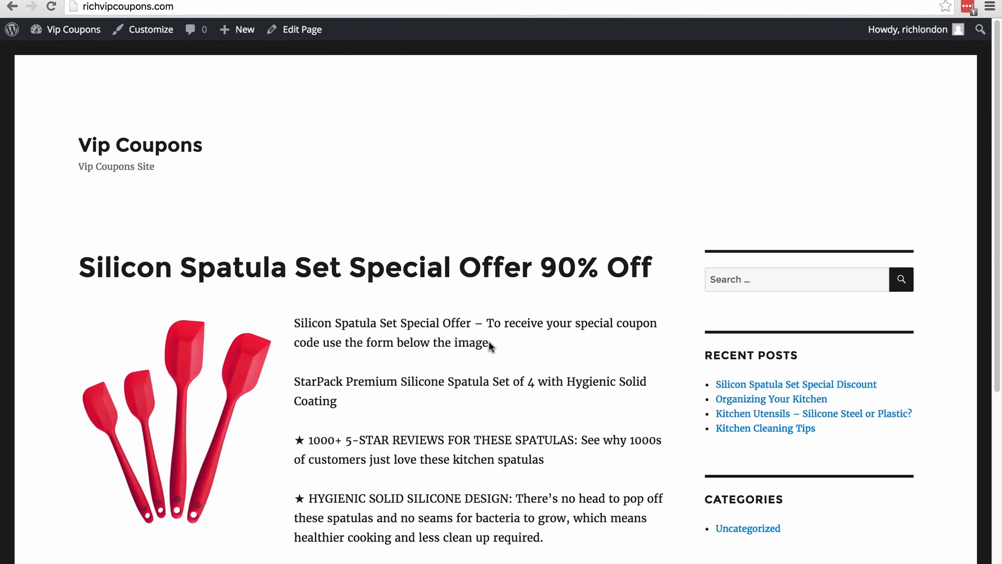
pyautogui.scroll(-3, 488, 341)
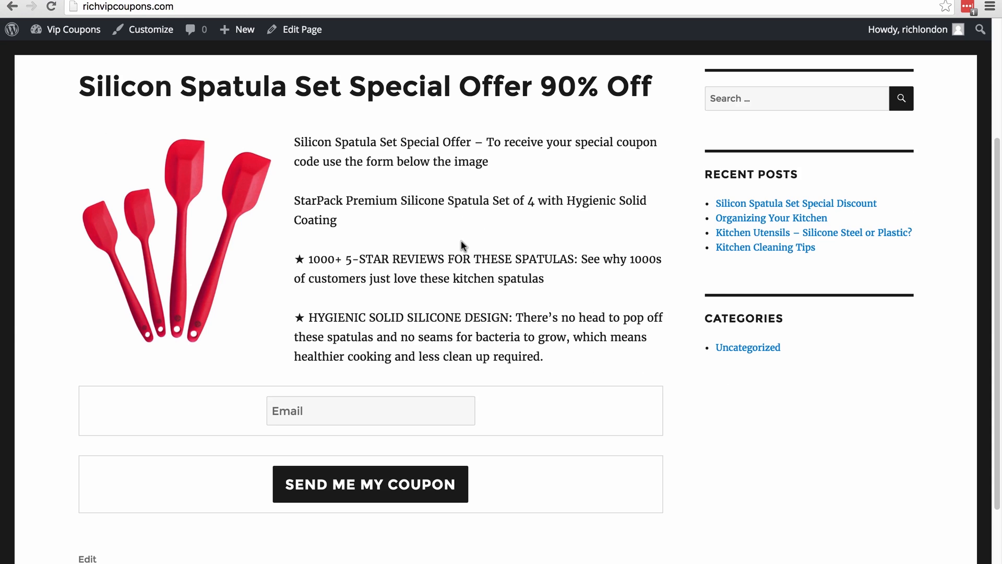
pyautogui.scroll(3, 461, 240)
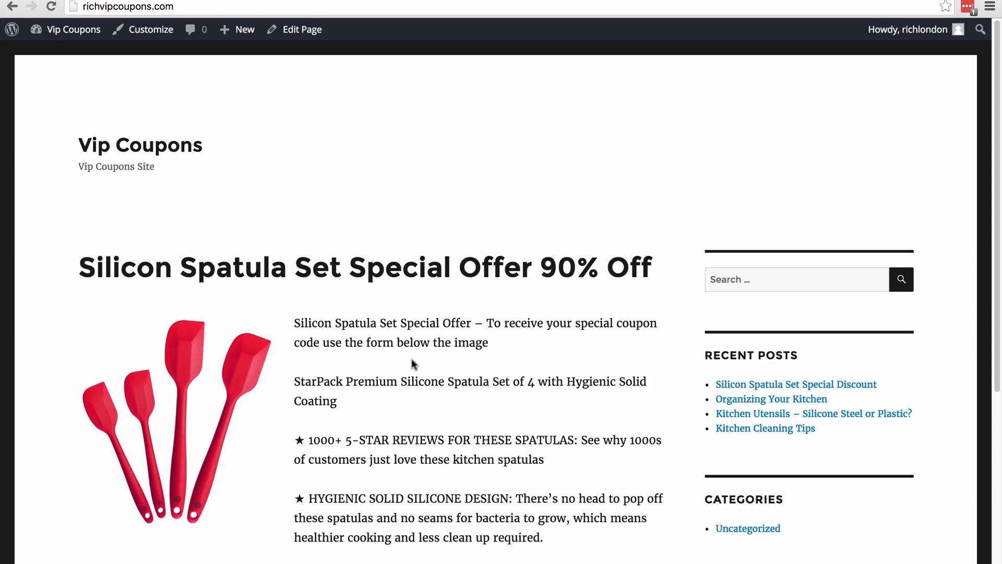
# Step: Request a coupon through the special offer page's form using the test e-mail address, and dismiss the confirmation message
pyautogui.scroll(-4, 412, 360)
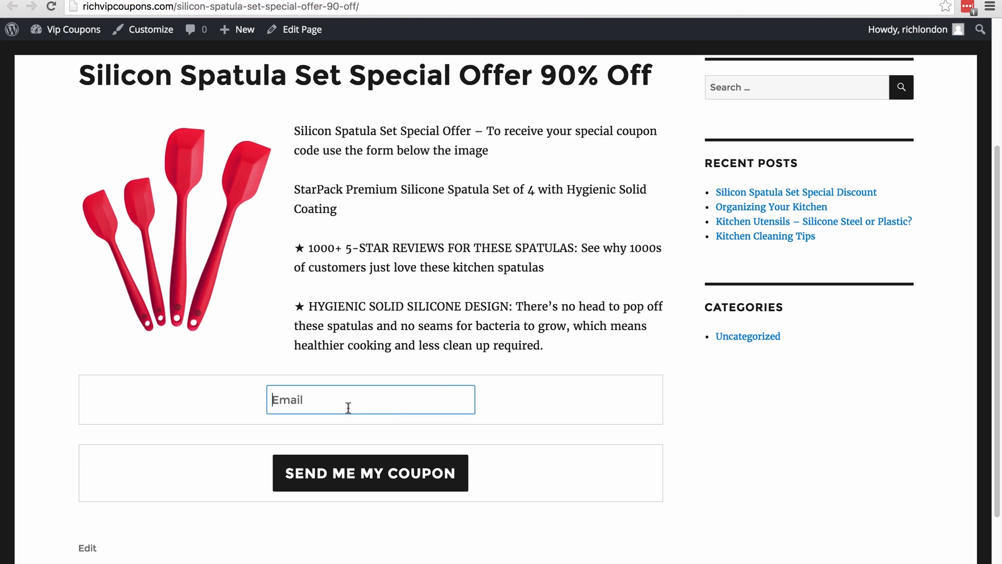
pyautogui.press('super+v')
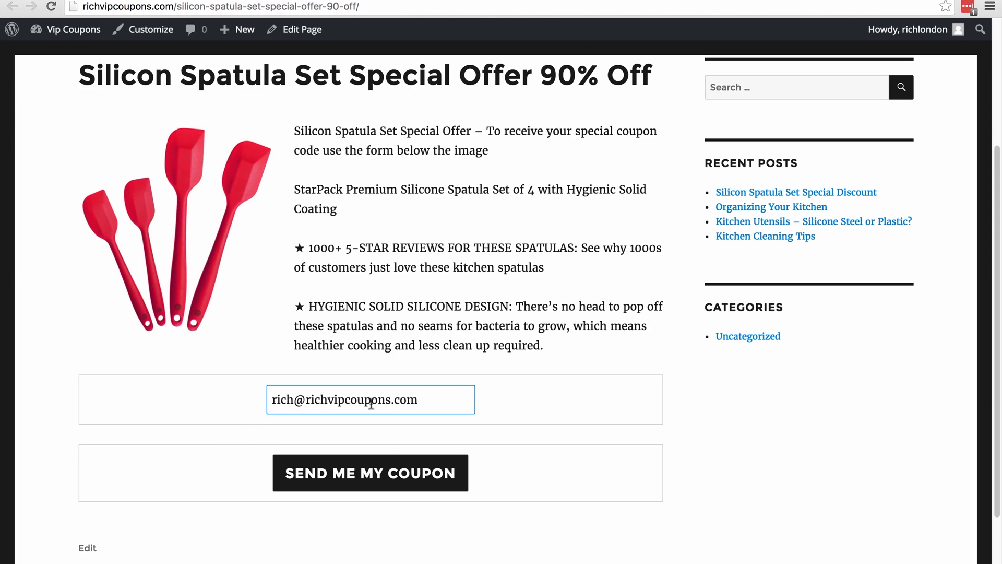
pyautogui.click(385, 475)
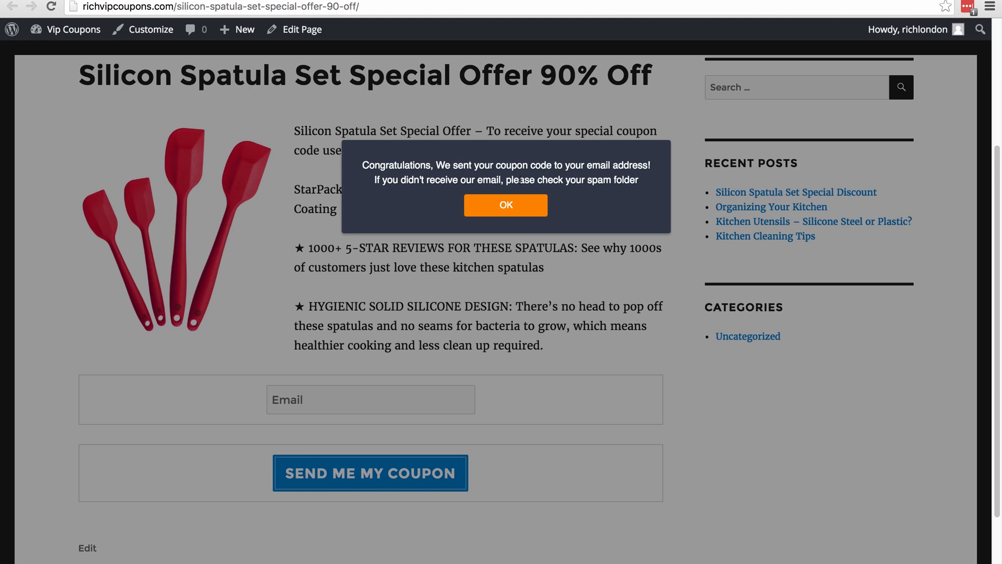
pyautogui.click(506, 206)
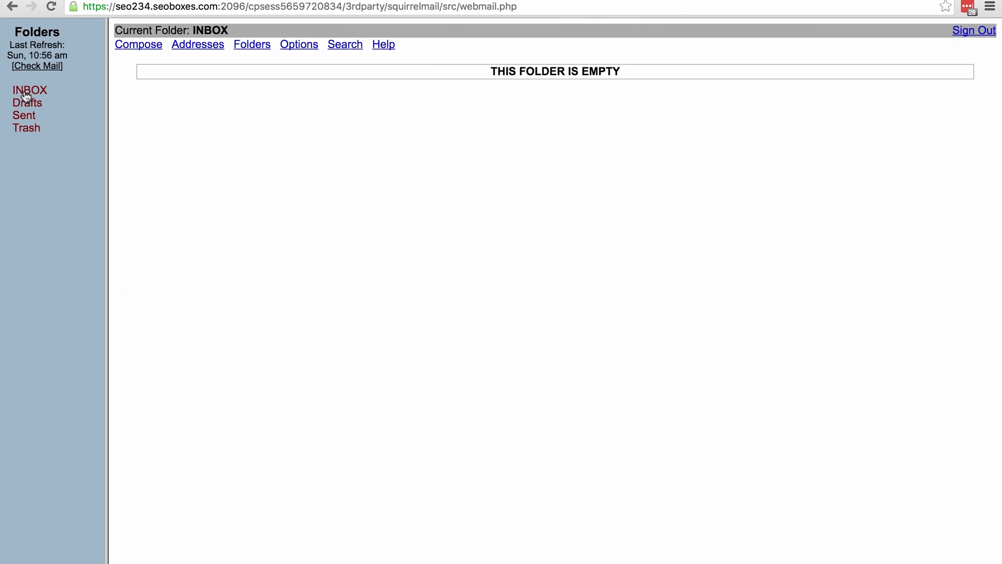
# Step: In the SquirrelMail inbox, open the Vip Coupons message and examine its Amazon product link, coupon code and redemption instructions
pyautogui.click(24, 93)
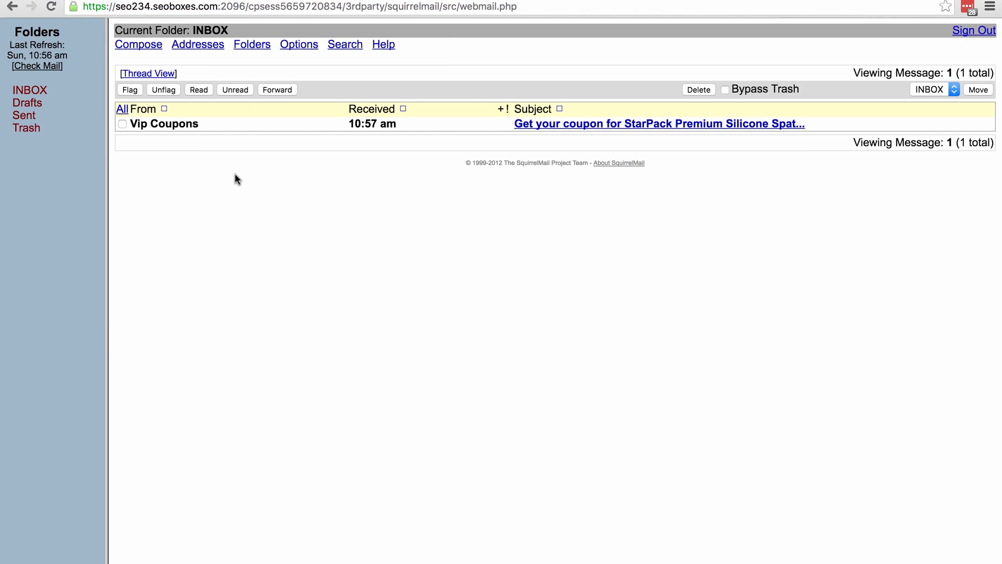
pyautogui.click(576, 125)
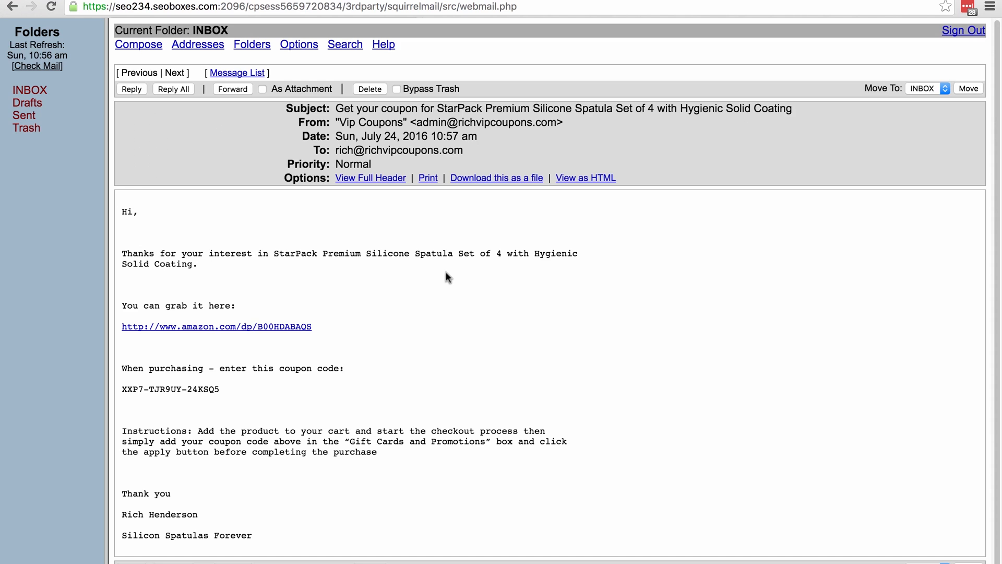
pyautogui.click(199, 327)
pyautogui.moveTo(122, 389); pyautogui.dragTo(218, 390)
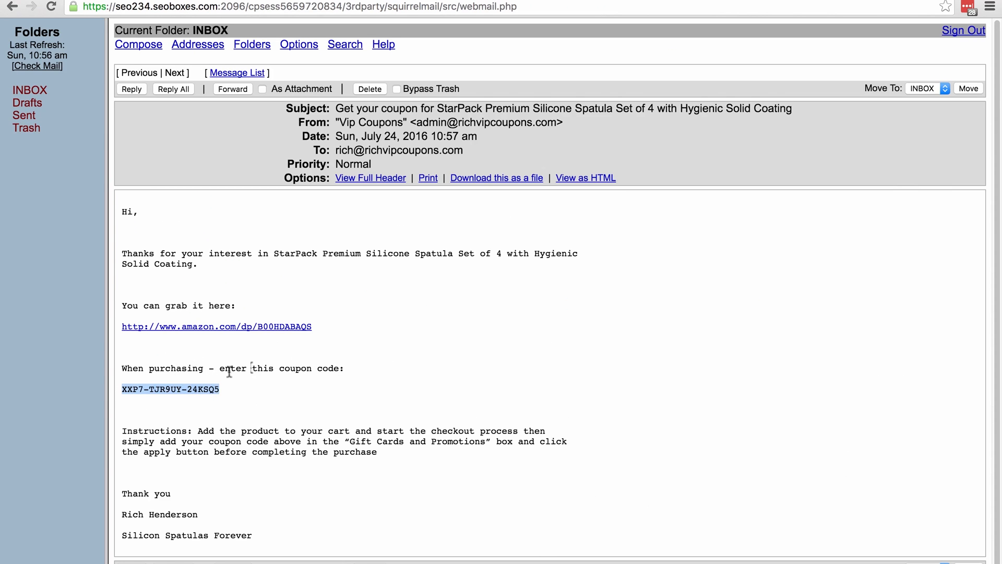
pyautogui.click(211, 418)
pyautogui.scroll(-1, 209, 423)
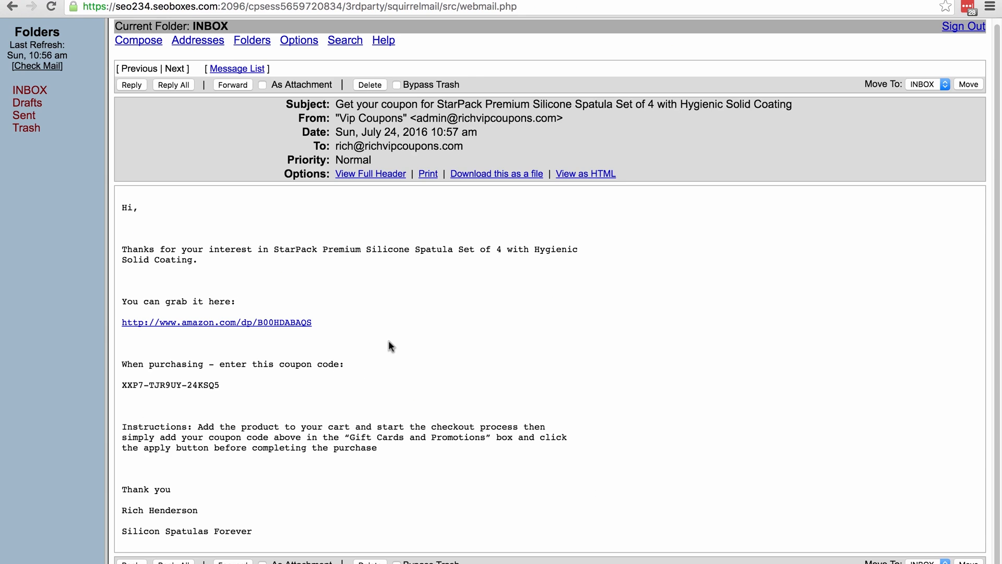
pyautogui.scroll(1, 389, 346)
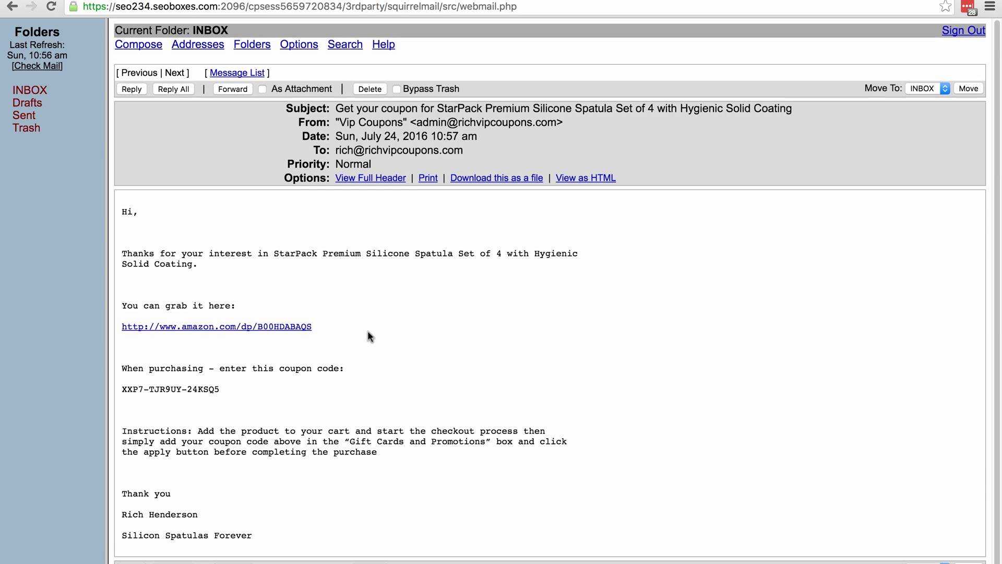
# Step: Refresh the inbox, open the Rich VIP Coupons "Response Required" message and examine its opt-in confirmation text and list name
pyautogui.click(37, 94)
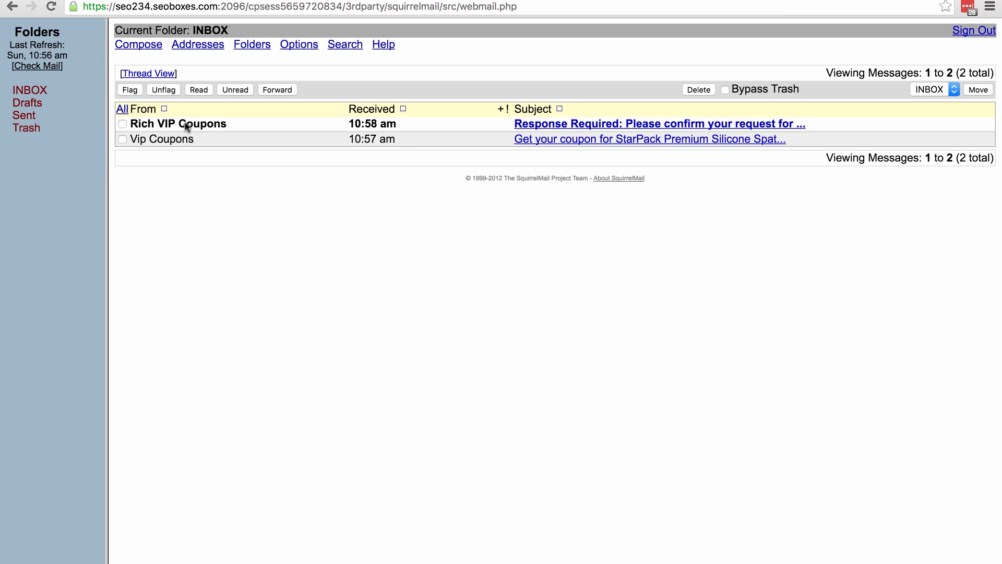
pyautogui.click(332, 124)
pyautogui.moveTo(121, 211); pyautogui.dragTo(502, 224)
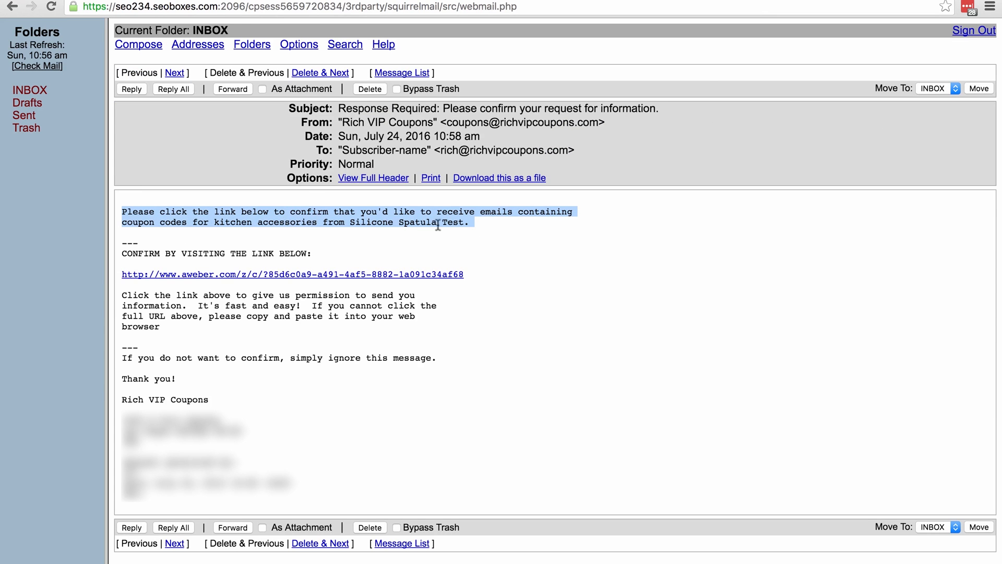
pyautogui.moveTo(350, 223); pyautogui.dragTo(464, 223)
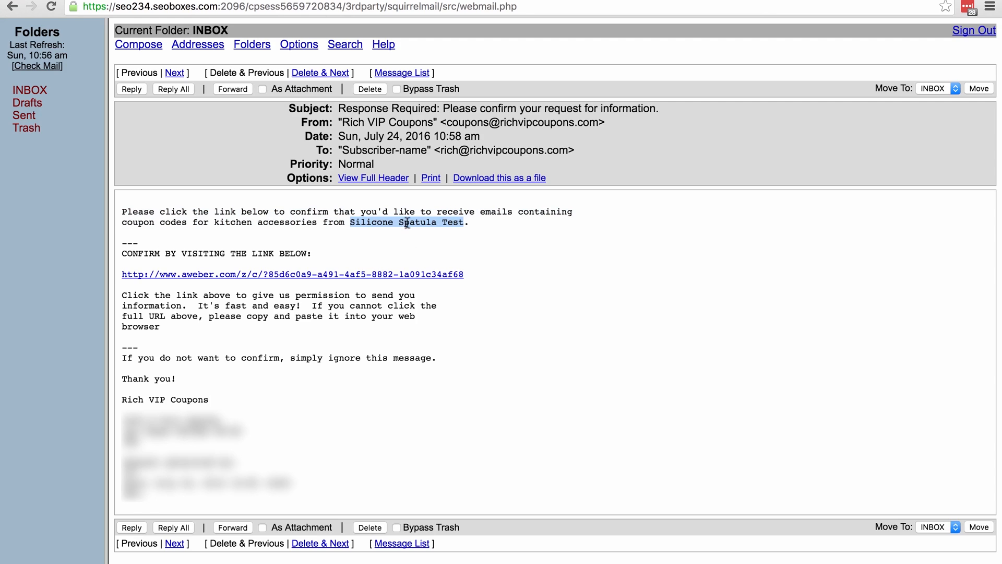